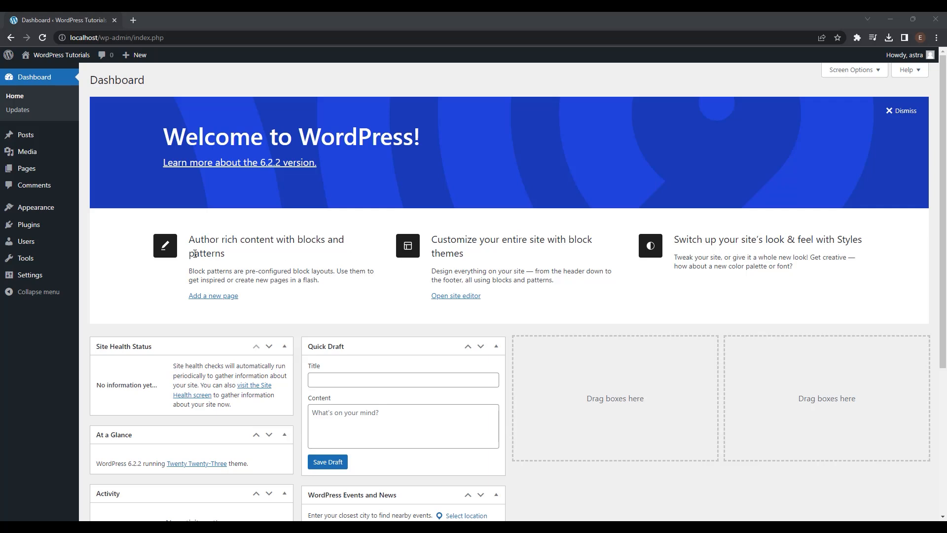
Install the Hello Elementor theme from the popular themes and activate it
{"action": "mouse_move", "coordinate": [49, 211]}
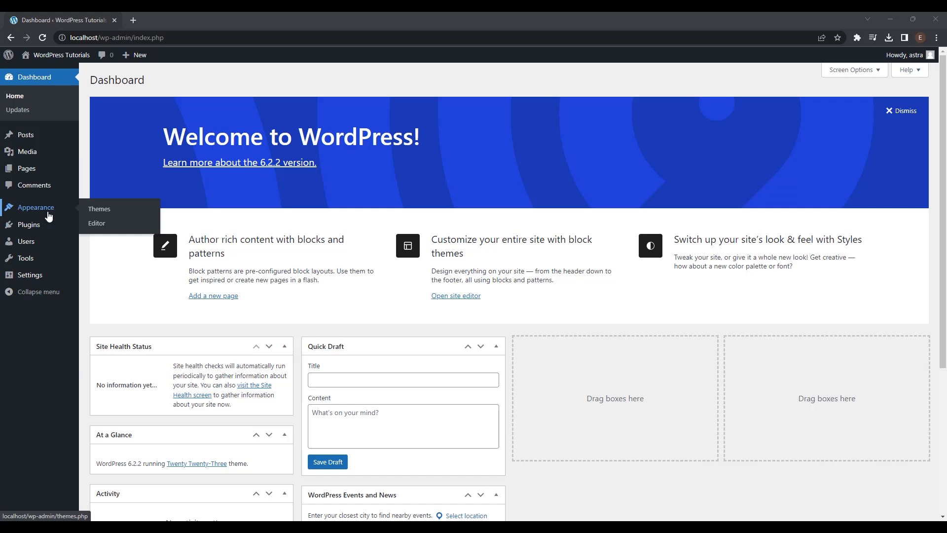
{"action": "left_click", "coordinate": [111, 213]}
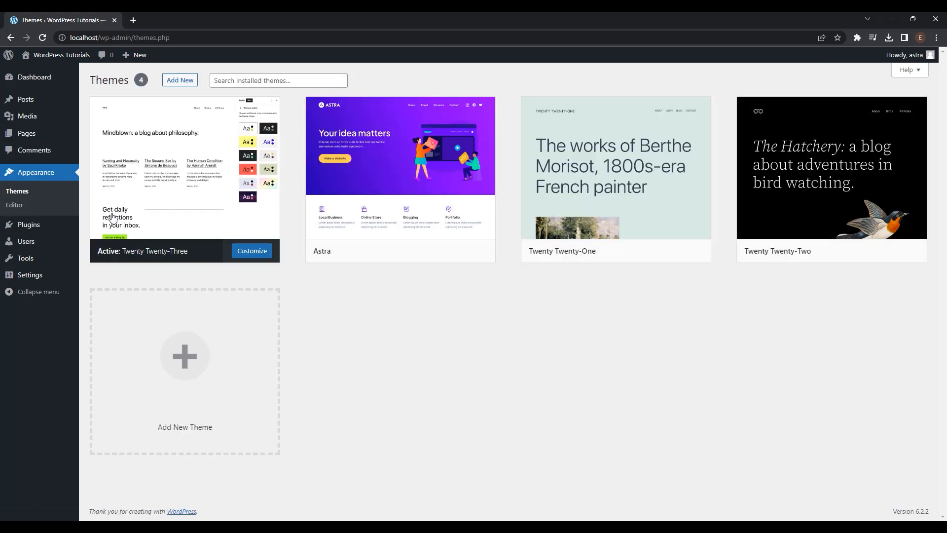
{"action": "left_click", "coordinate": [191, 81]}
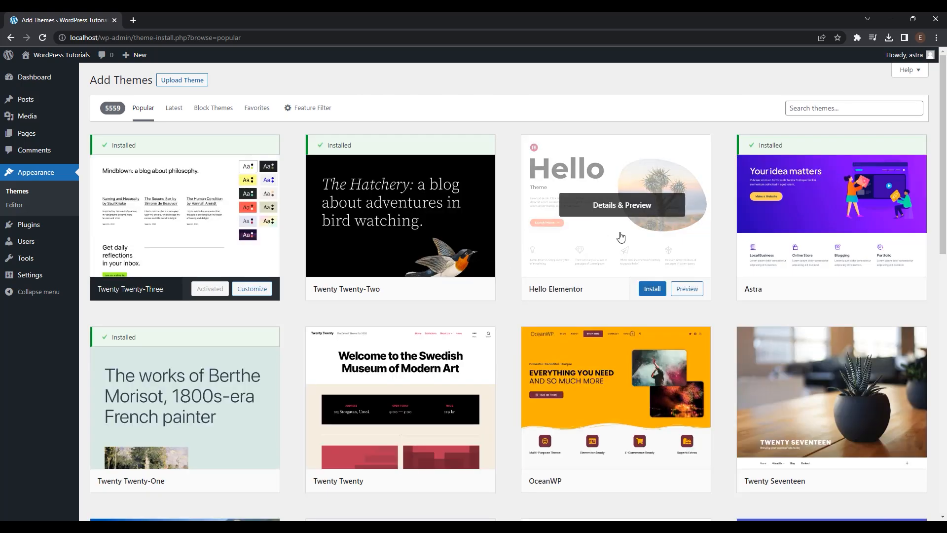
{"action": "left_click", "coordinate": [652, 292]}
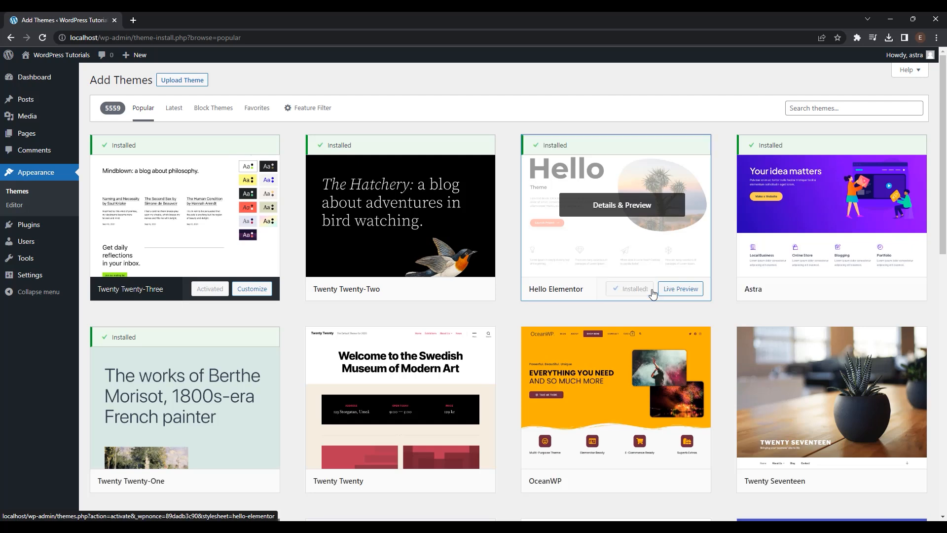
{"action": "left_click", "coordinate": [651, 291]}
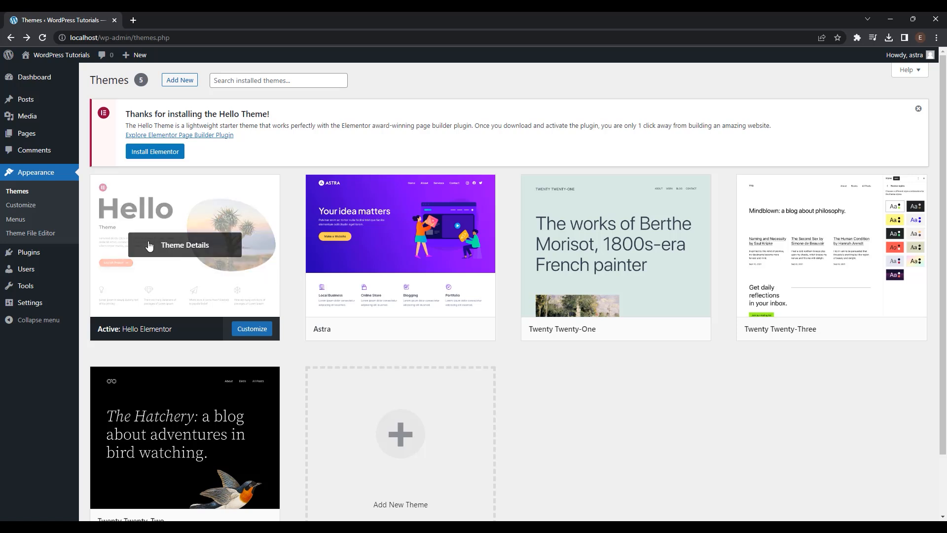
Search the plugin directory for "elementor", then install and activate the Elementor Website Builder plugin
{"action": "left_click", "coordinate": [56, 259]}
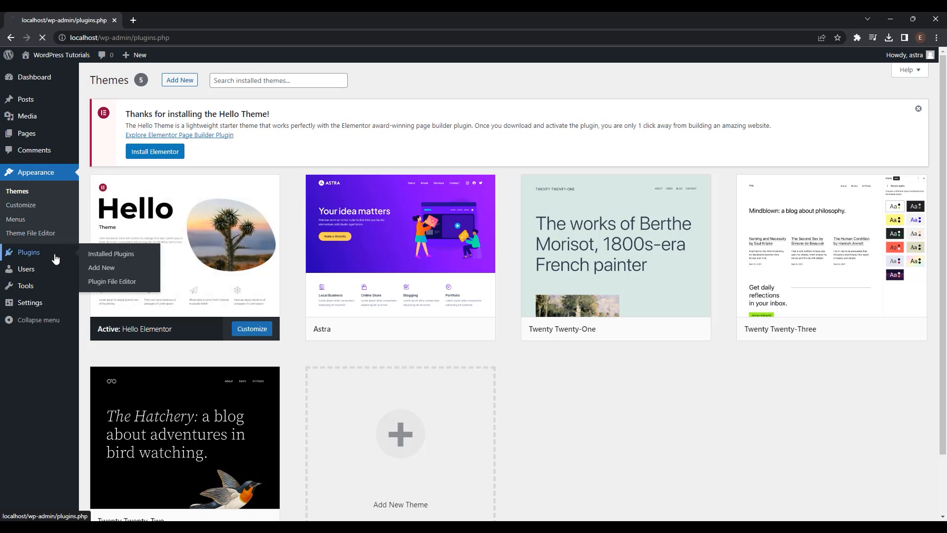
{"action": "left_click", "coordinate": [148, 81]}
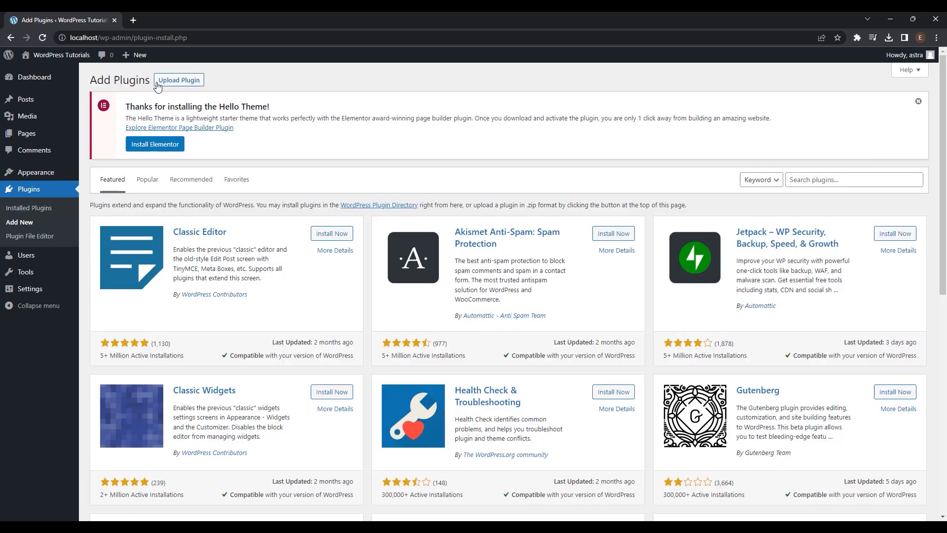
{"action": "left_click", "coordinate": [808, 179]}
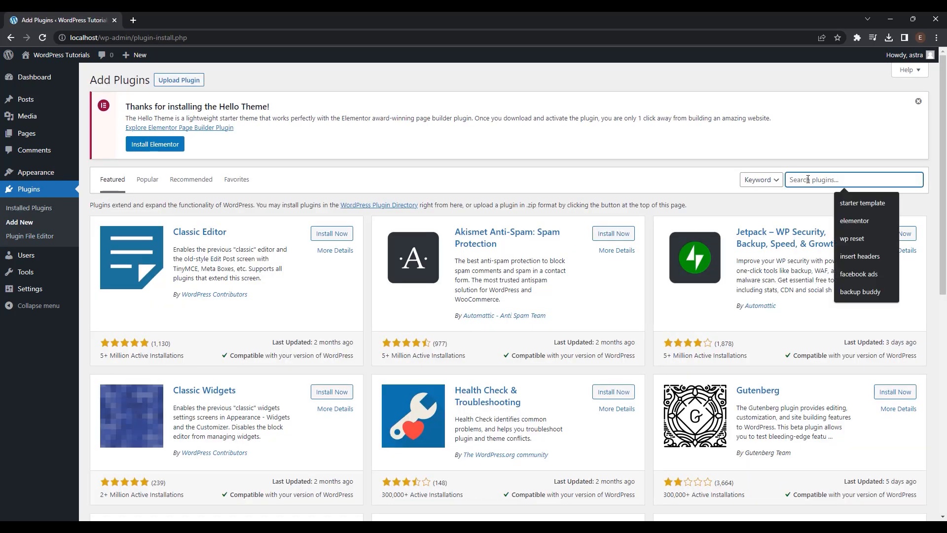
{"action": "type", "text": "element"}
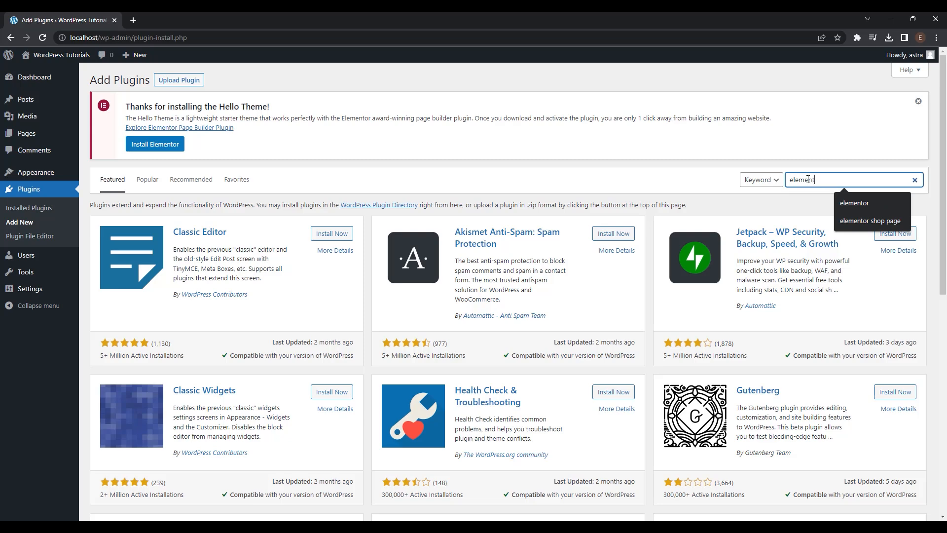
{"action": "type", "text": "or"}
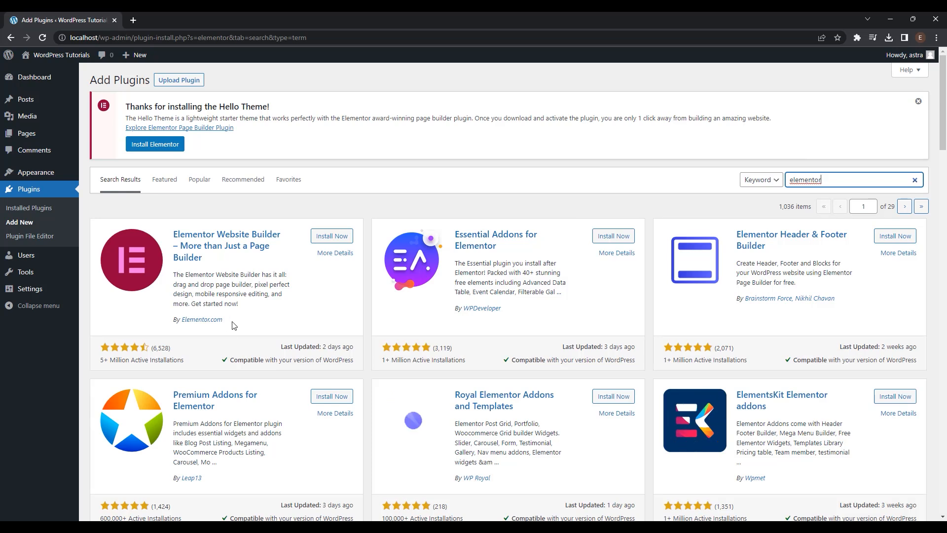
{"action": "left_click", "coordinate": [333, 237]}
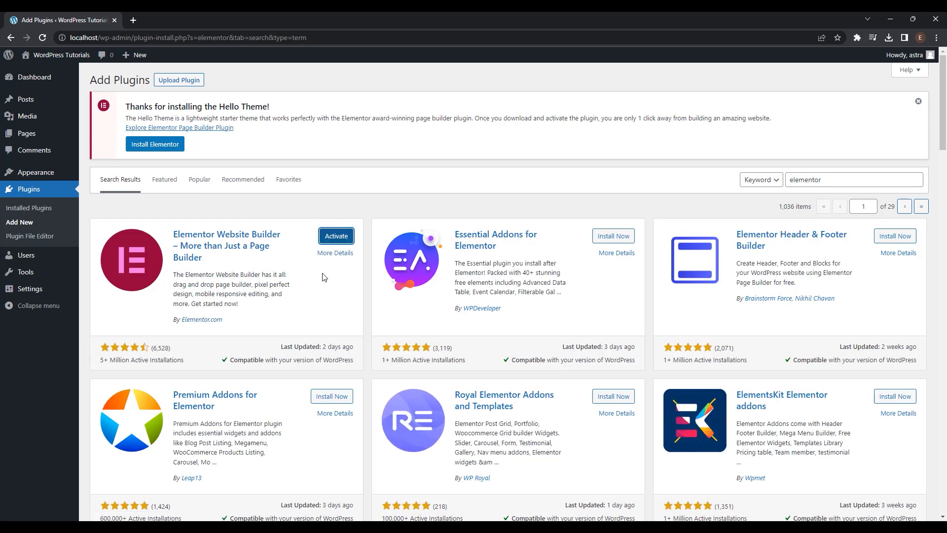
{"action": "left_click", "coordinate": [336, 237]}
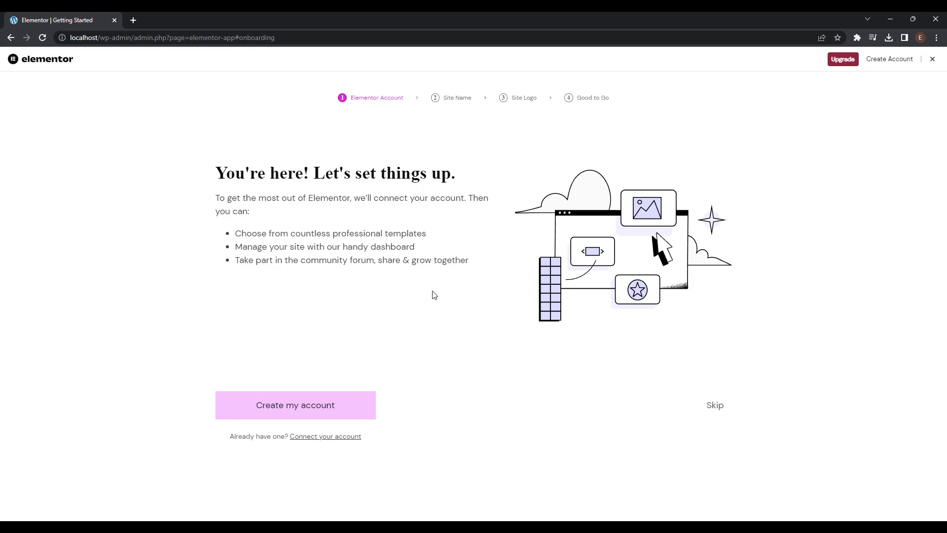
Skip the Elementor onboarding stages for account, site name and site logo
{"action": "left_click", "coordinate": [716, 406]}
{"action": "left_click", "coordinate": [720, 411]}
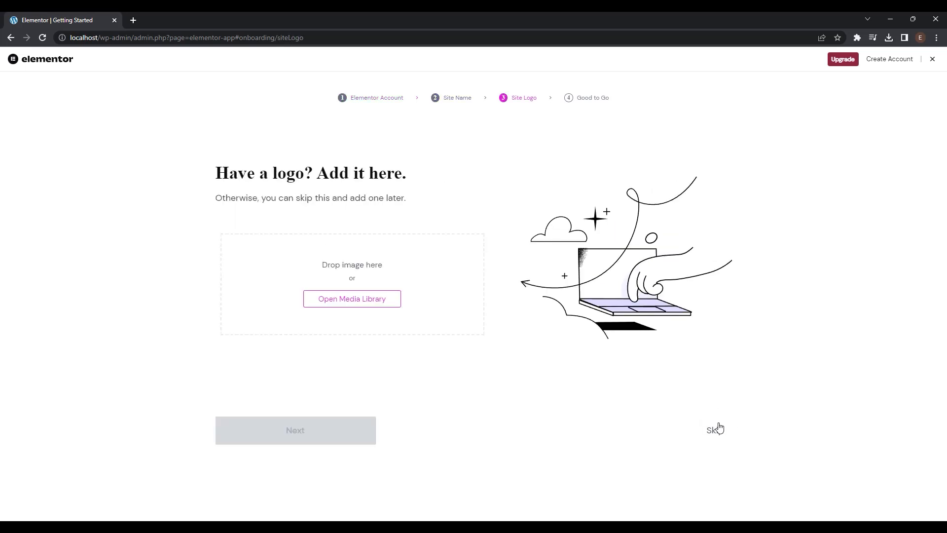
{"action": "left_click", "coordinate": [719, 428]}
{"action": "left_click", "coordinate": [718, 426]}
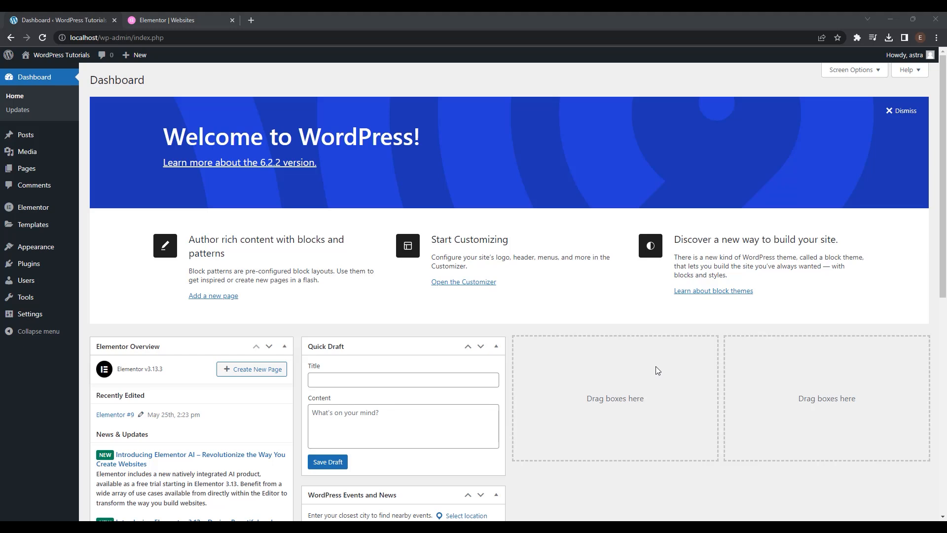
Switch to the Elementor account website and download the Elementor Pro Expert plugin package
{"action": "left_click", "coordinate": [261, 221]}
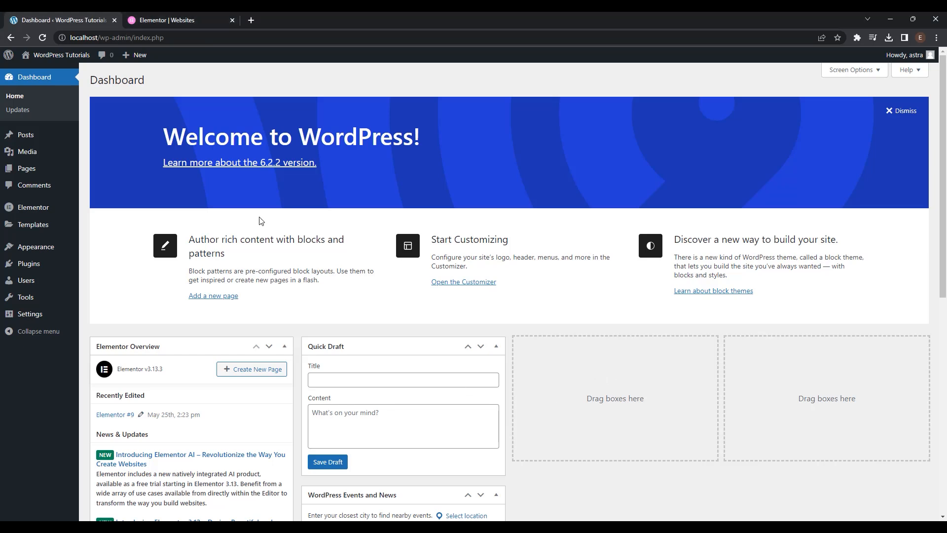
{"action": "left_click", "coordinate": [181, 20]}
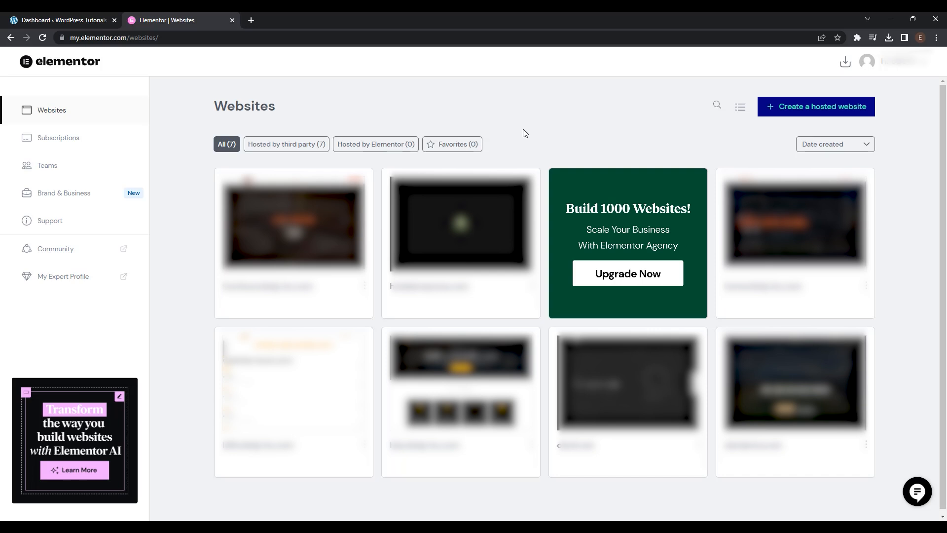
{"action": "left_click", "coordinate": [846, 65]}
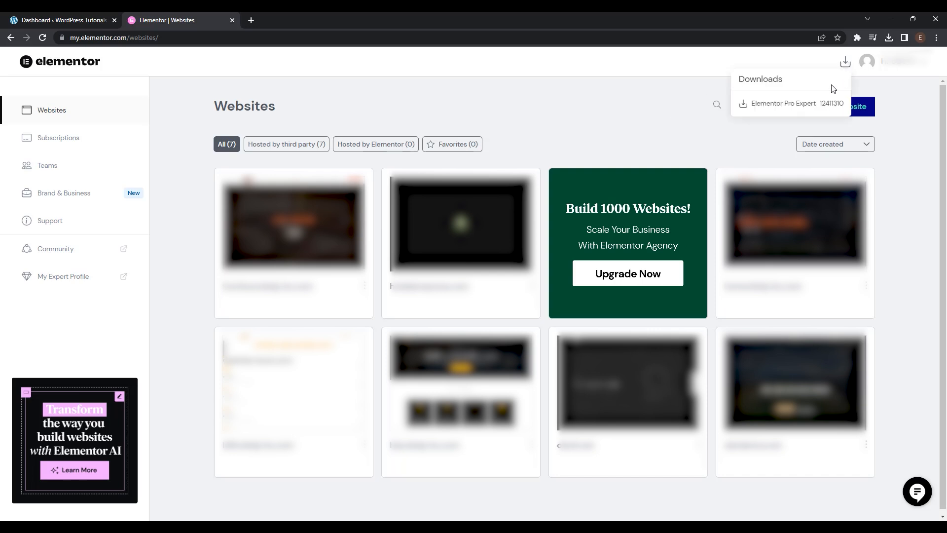
{"action": "left_click", "coordinate": [817, 108]}
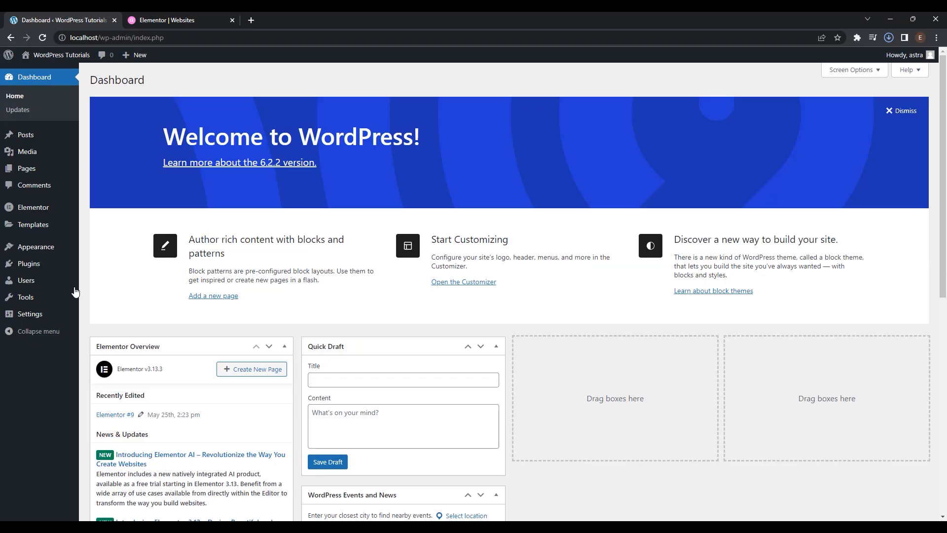
Upload elementor-pro-3.13.2.zip from Downloads as a new WordPress plugin and install it
{"action": "left_click", "coordinate": [56, 272]}
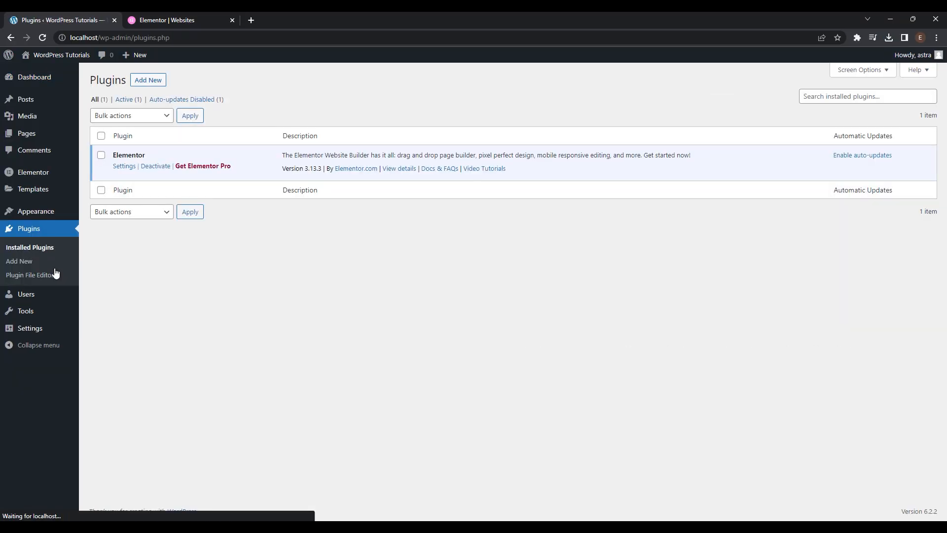
{"action": "left_click", "coordinate": [148, 90]}
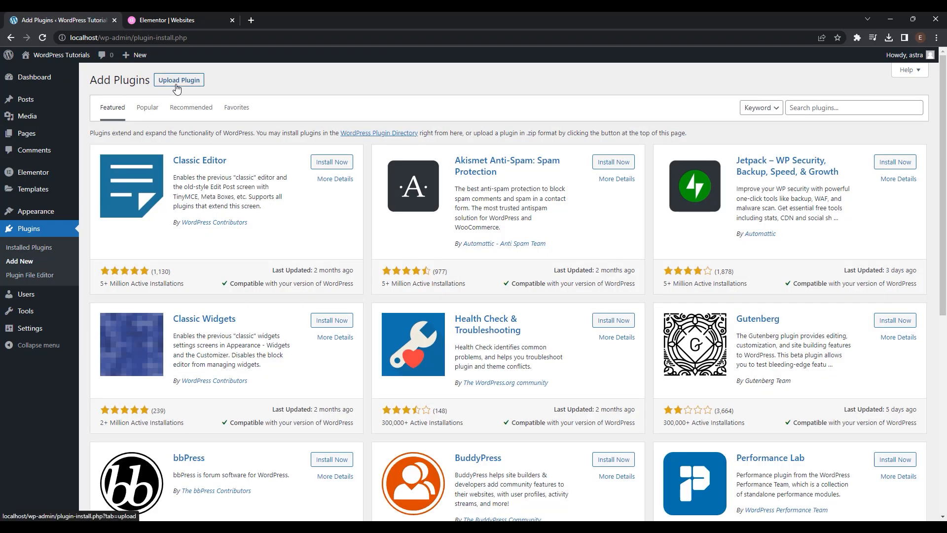
{"action": "left_click", "coordinate": [176, 87]}
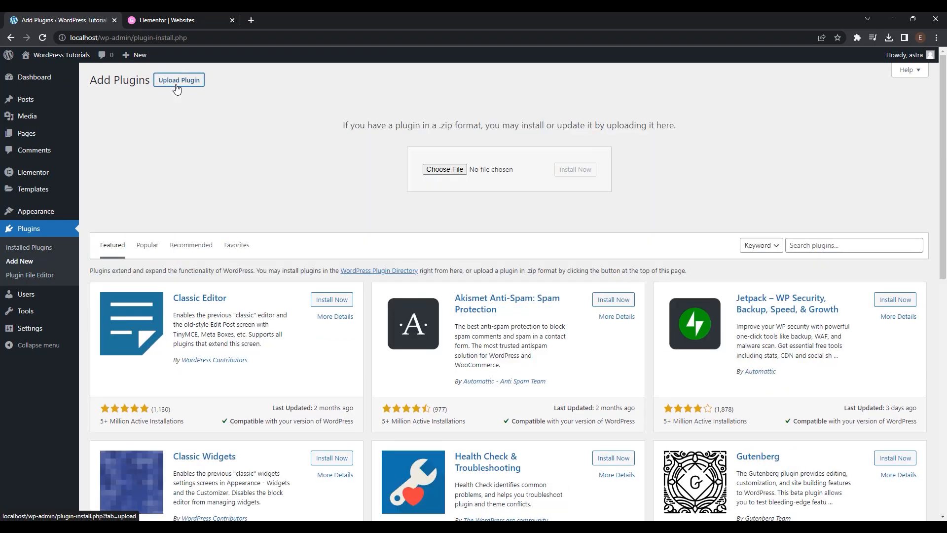
{"action": "left_click", "coordinate": [430, 170]}
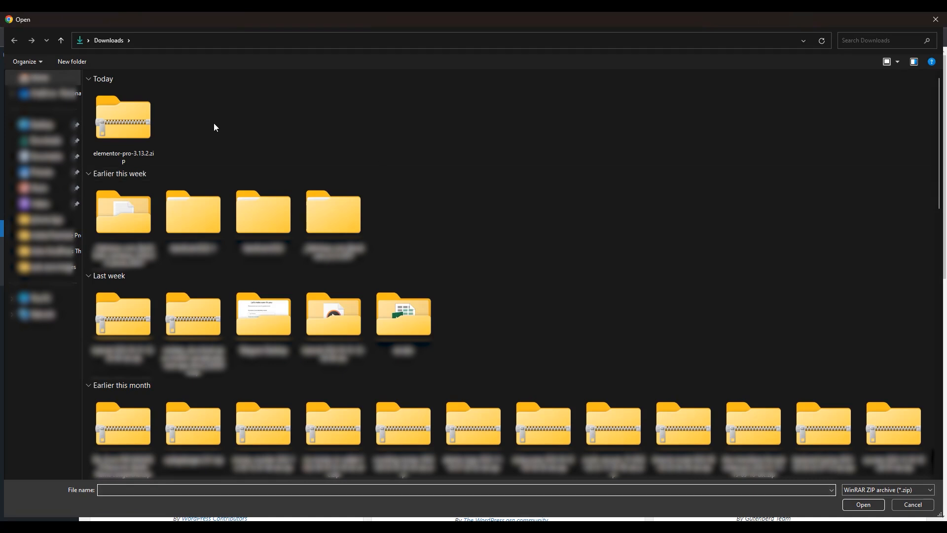
{"action": "left_click", "coordinate": [126, 129]}
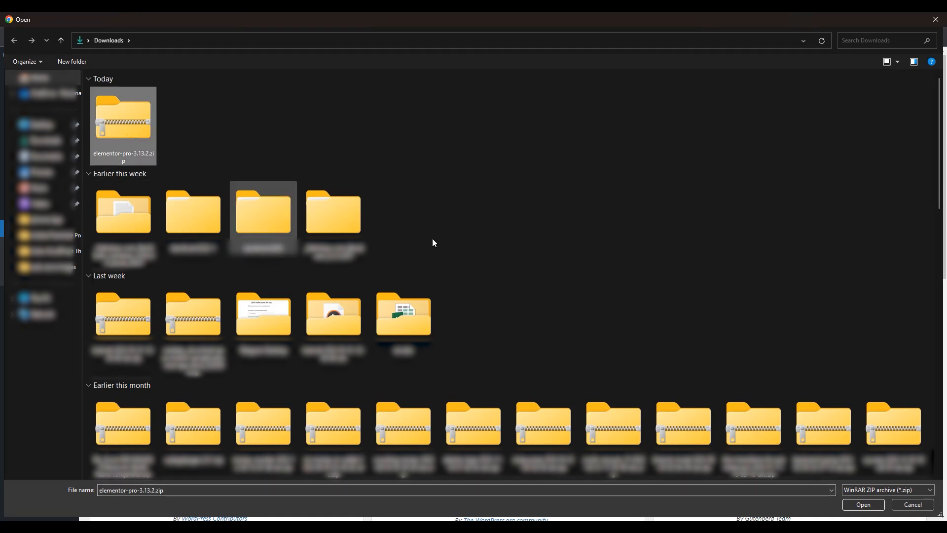
{"action": "left_click", "coordinate": [868, 504]}
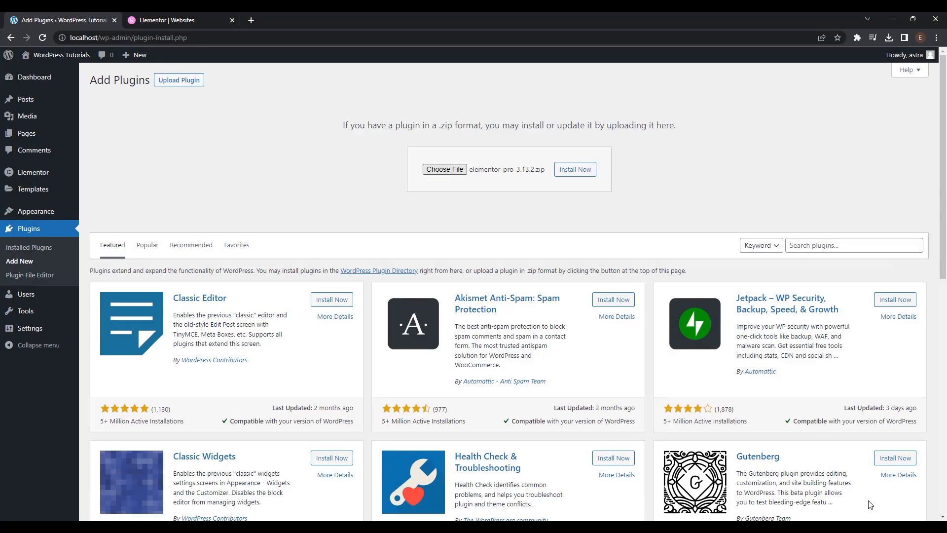
{"action": "left_click", "coordinate": [568, 173]}
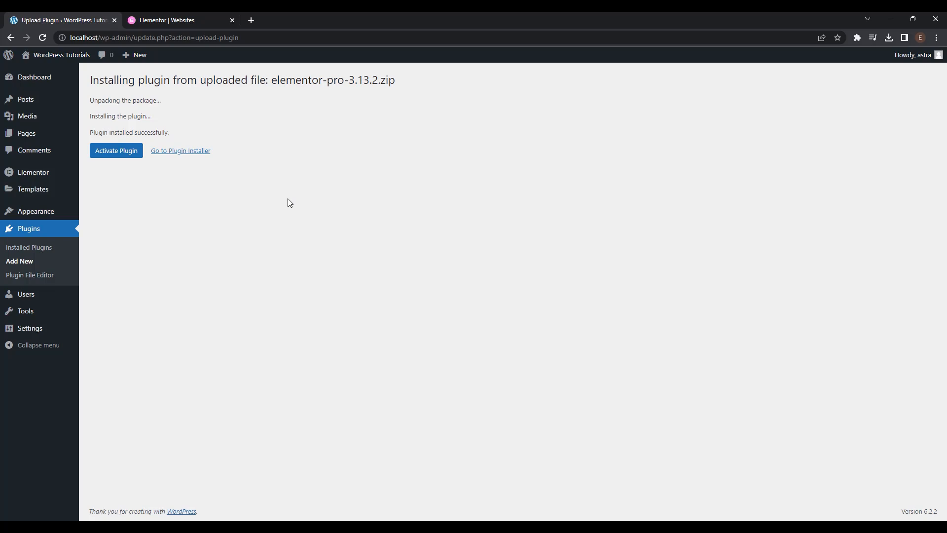
Activate the Elementor Pro plugin and connect the site to the Elementor account to activate its license
{"action": "left_click", "coordinate": [128, 156]}
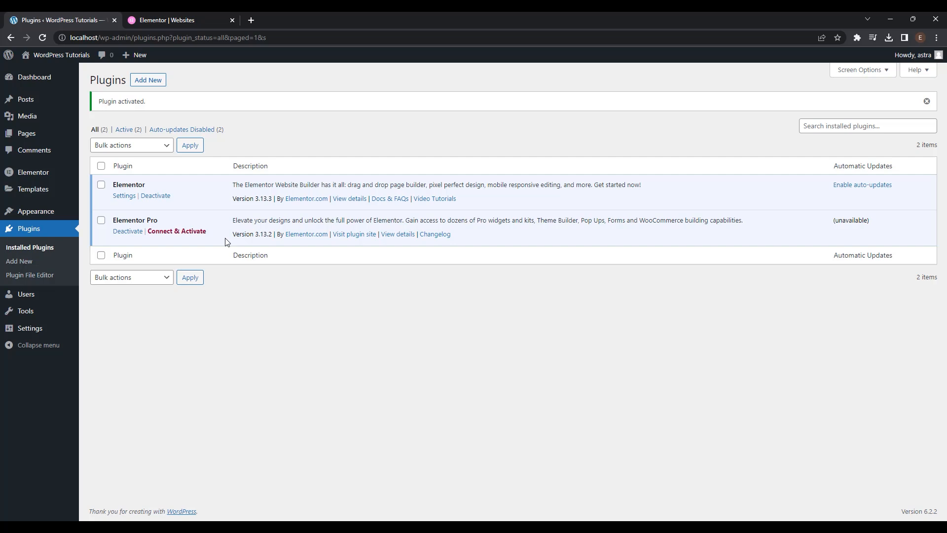
{"action": "left_click", "coordinate": [188, 235]}
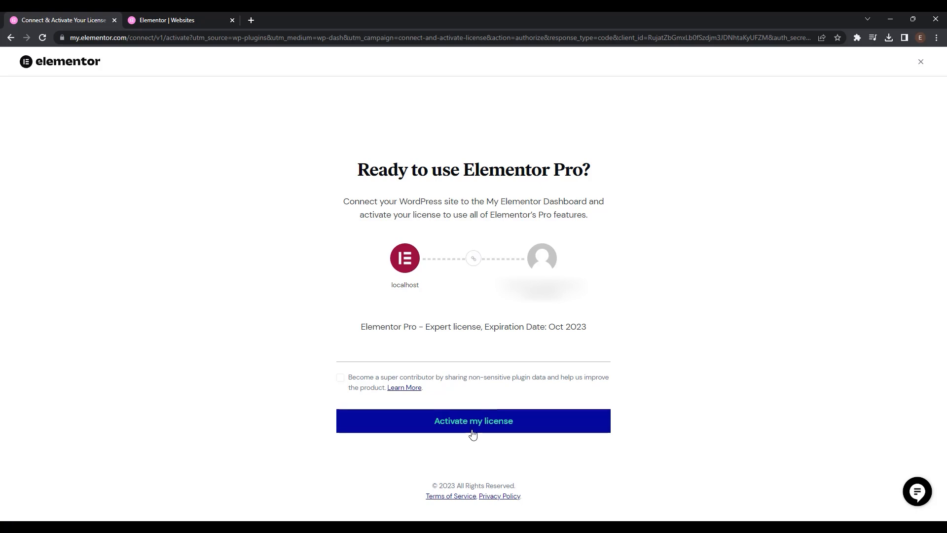
{"action": "left_click", "coordinate": [472, 433]}
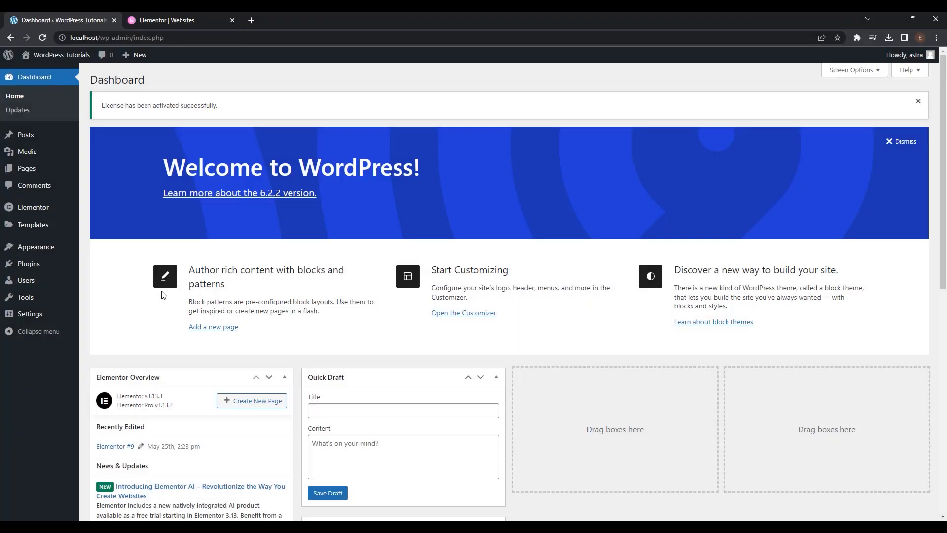
Create a new post titled "Embrace the Heat: The Thrills of Basketball in Summer" and paste the copied article as its body
{"action": "left_click", "coordinate": [29, 138]}
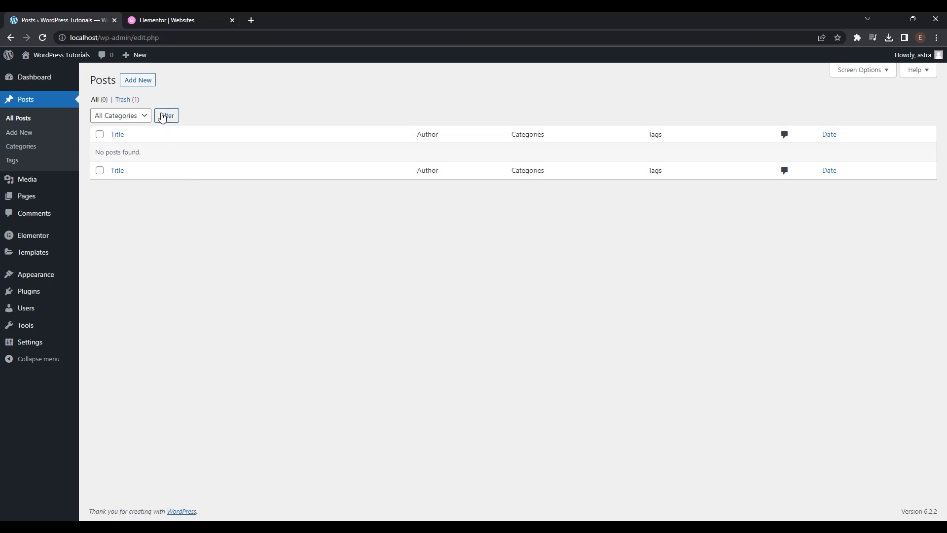
{"action": "left_click", "coordinate": [144, 86]}
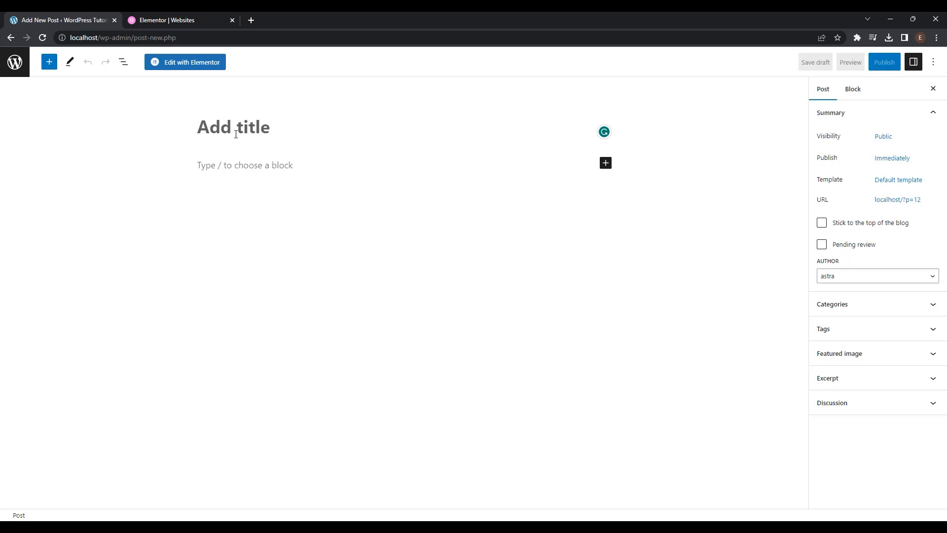
{"action": "mouse_move", "coordinate": [583, 526]}
{"action": "type", "text": "Embrace the Heat: The Thrills of Basketball in Summer"}
{"action": "left_click", "coordinate": [275, 160]}
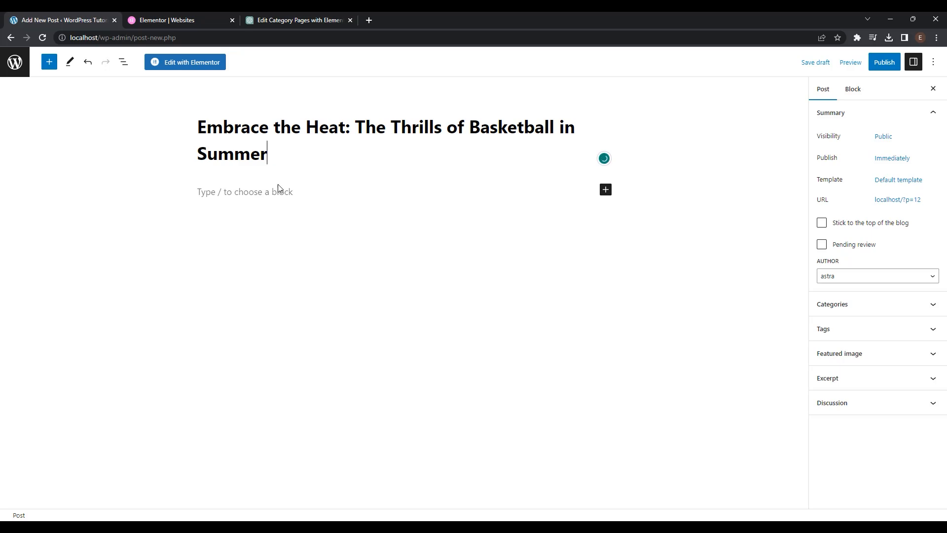
{"action": "left_click", "coordinate": [281, 193]}
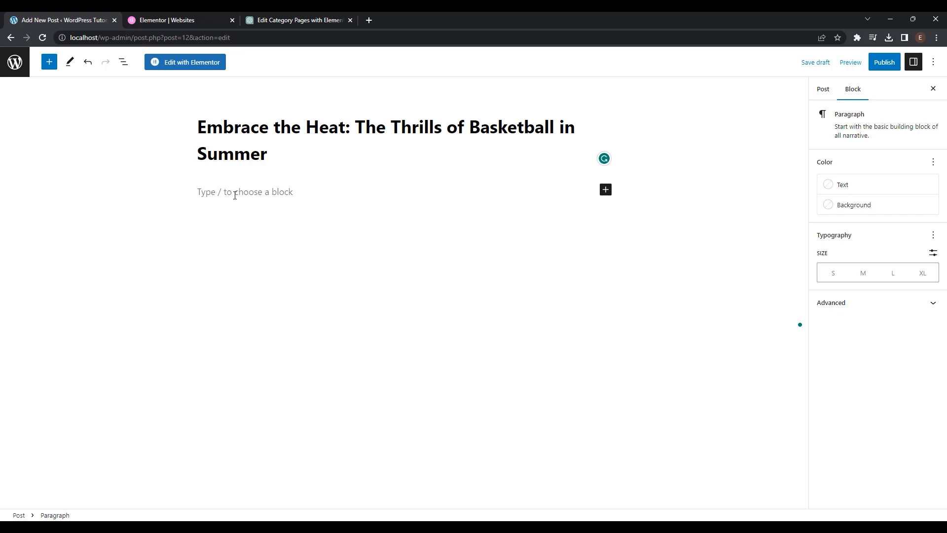
{"action": "key", "text": "ctrl+v"}
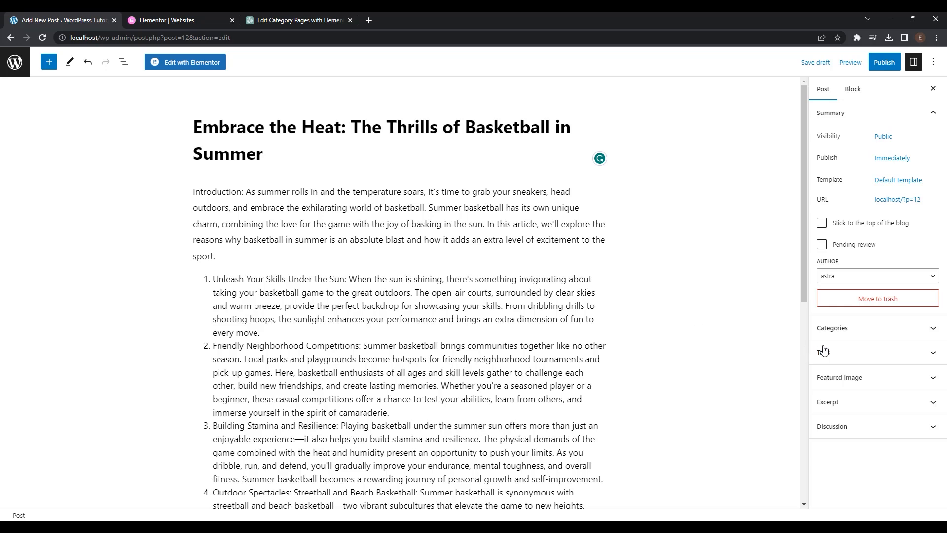
Create a new category named "Sport" and assign it to the basketball post
{"action": "left_click", "coordinate": [863, 334]}
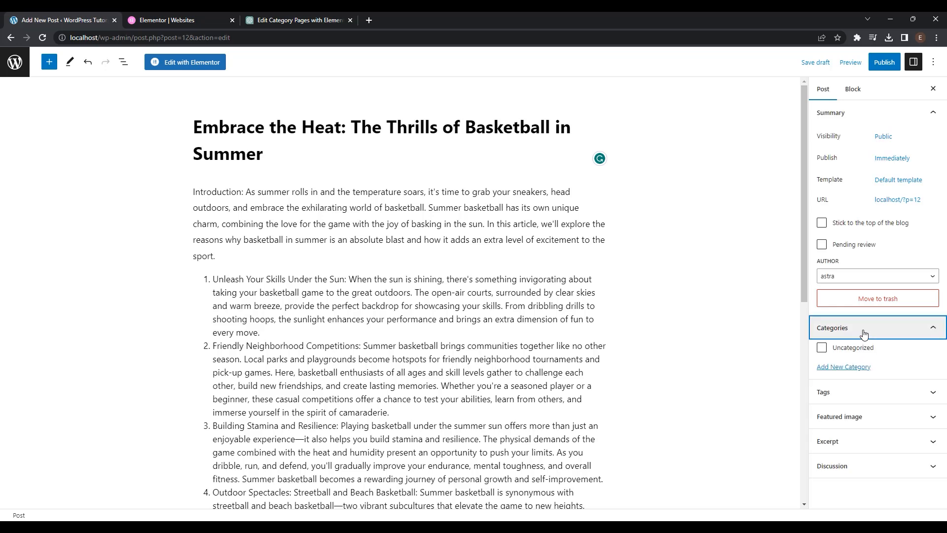
{"action": "left_click", "coordinate": [860, 367]}
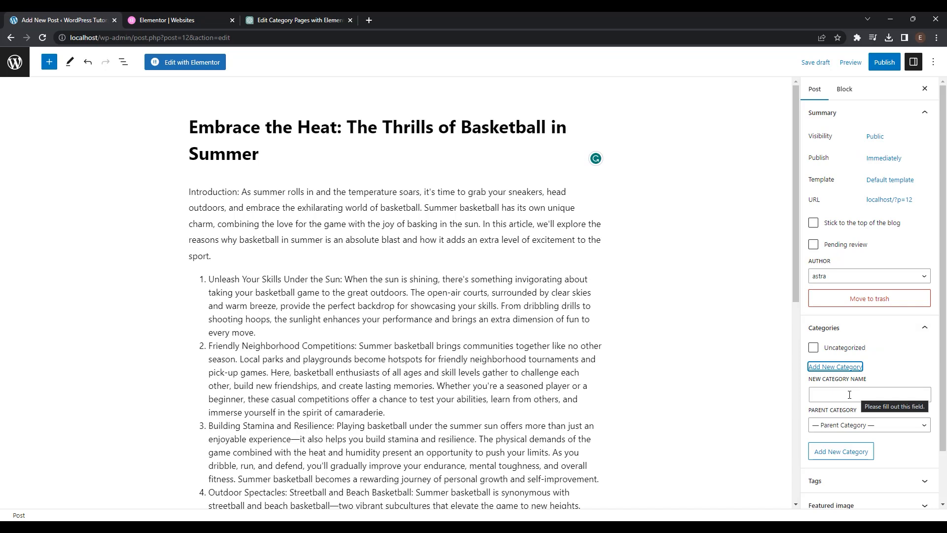
{"action": "left_click", "coordinate": [849, 395]}
{"action": "type", "text": "Sport"}
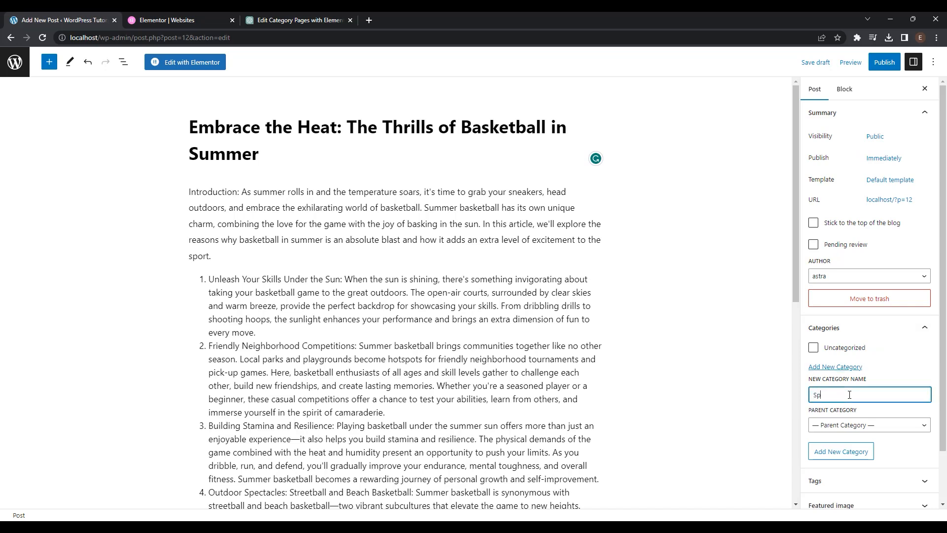
{"action": "left_click", "coordinate": [861, 446]}
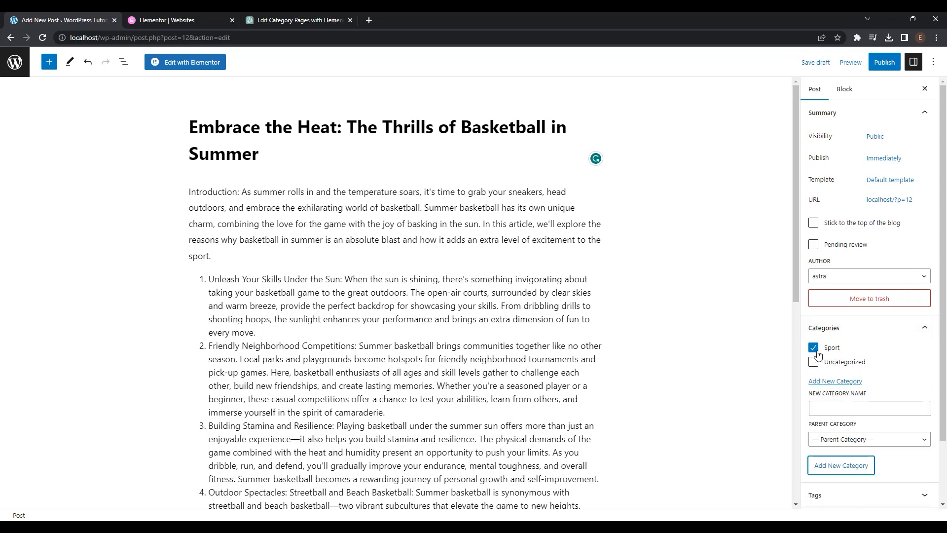
{"action": "left_click", "coordinate": [920, 328]}
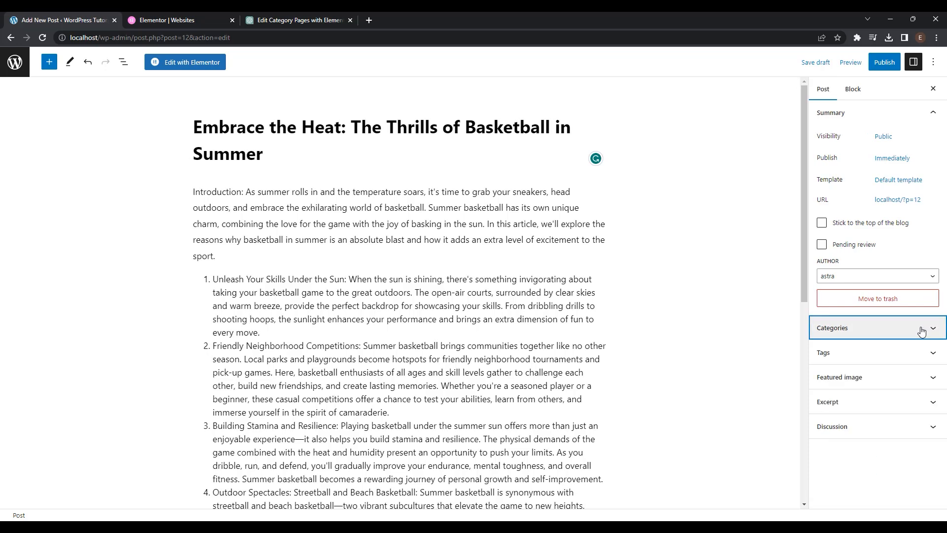
Upload the basketball hoop and palm trees JPG from Downloads and set it as the post's featured image
{"action": "left_click", "coordinate": [909, 384]}
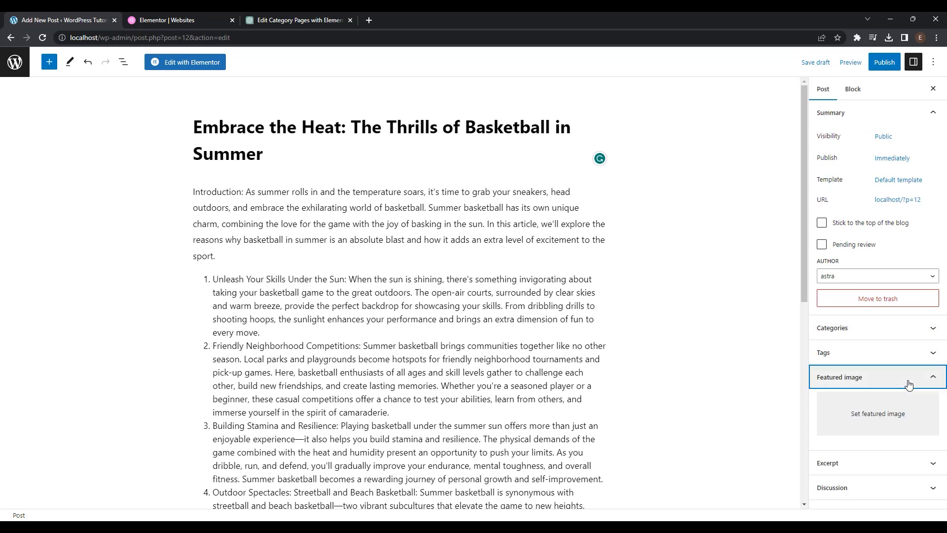
{"action": "left_click", "coordinate": [892, 419]}
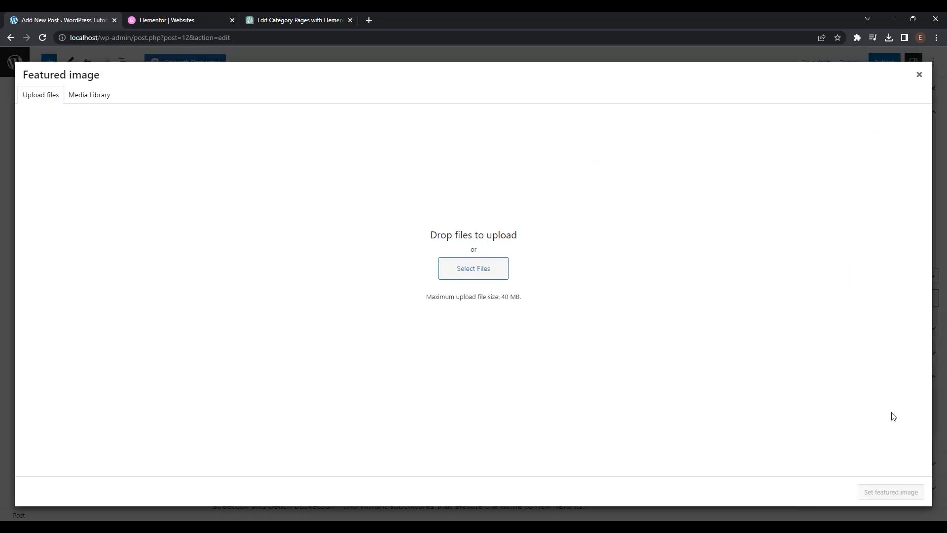
{"action": "left_click", "coordinate": [491, 276]}
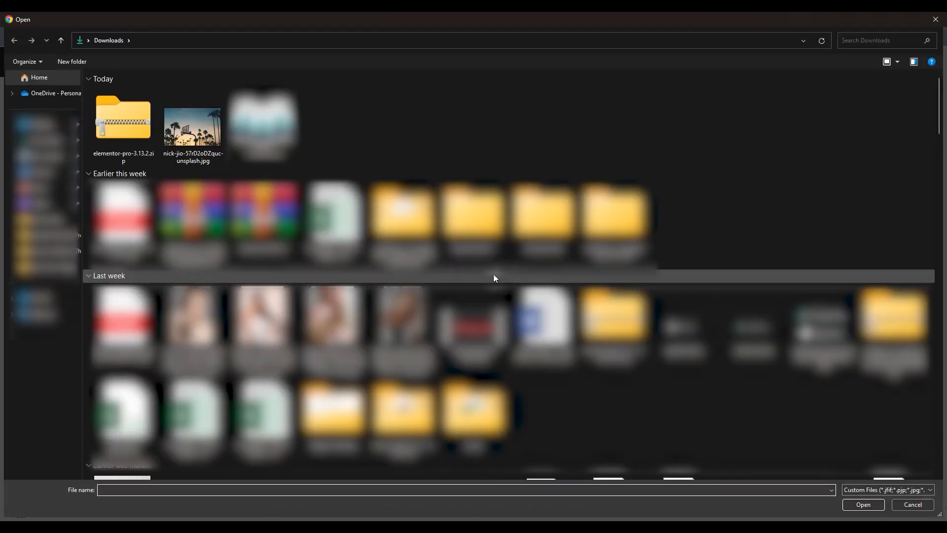
{"action": "double_click", "coordinate": [217, 156]}
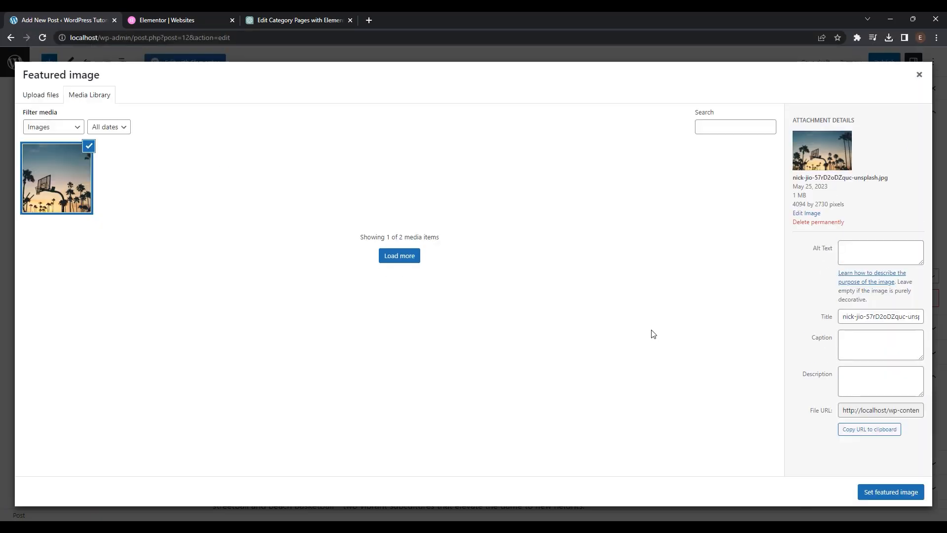
{"action": "left_click", "coordinate": [886, 495]}
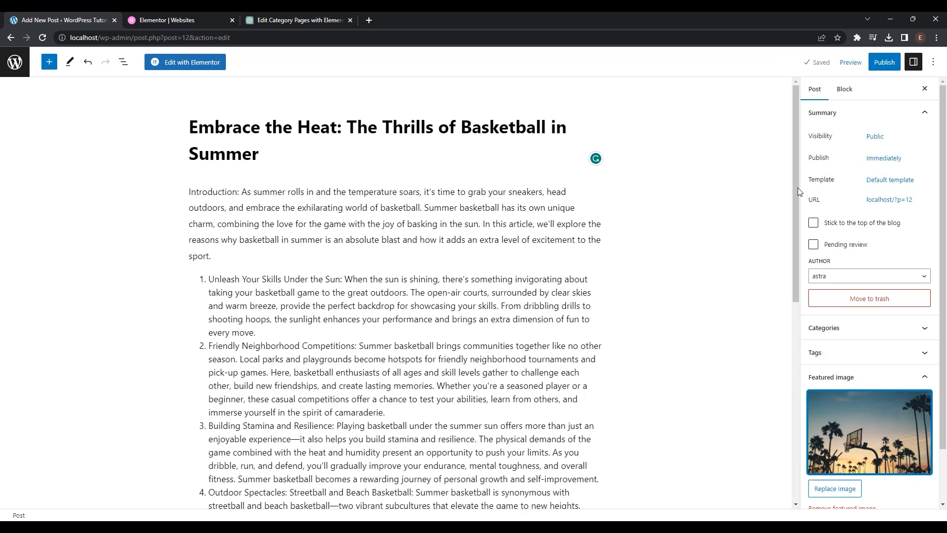
Publish the basketball post with public visibility
{"action": "left_click", "coordinate": [884, 62]}
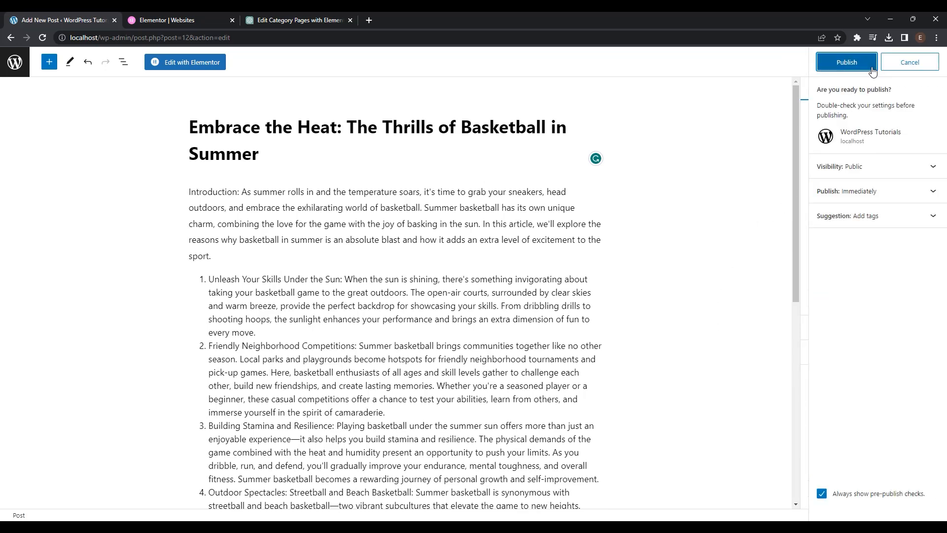
{"action": "left_click", "coordinate": [872, 70]}
{"action": "left_click", "coordinate": [871, 64]}
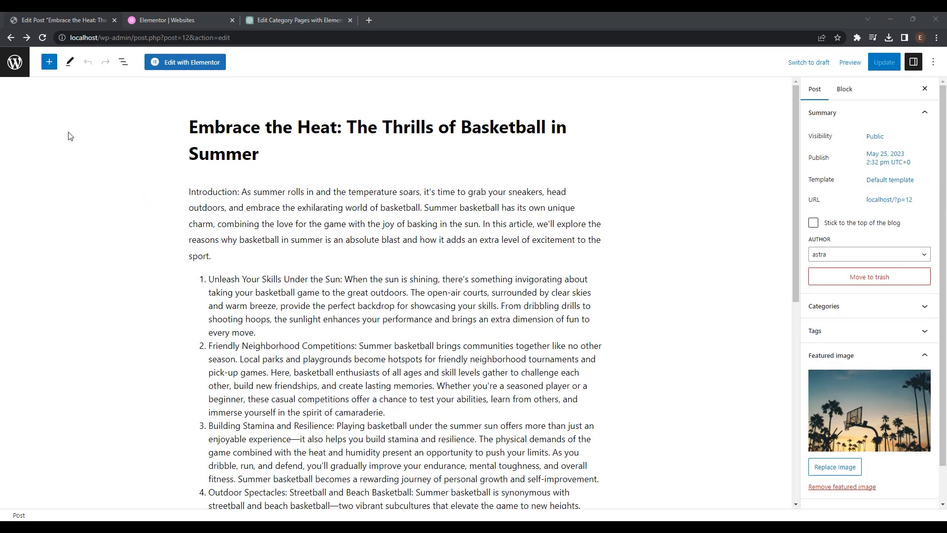
Leave the post editor, open the post categories list and view the Sport category's page on the site
{"action": "left_click", "coordinate": [21, 69]}
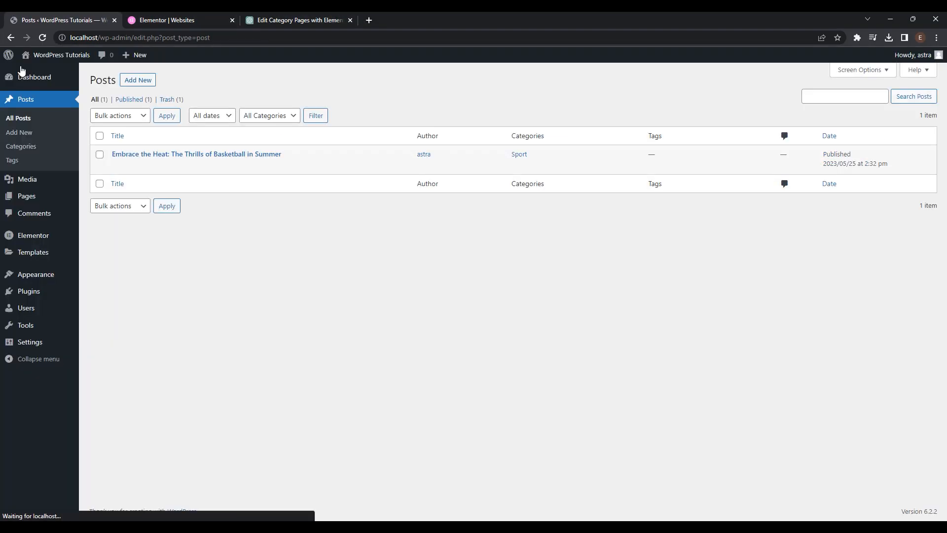
{"action": "left_click", "coordinate": [30, 148]}
{"action": "mouse_move", "coordinate": [418, 167]}
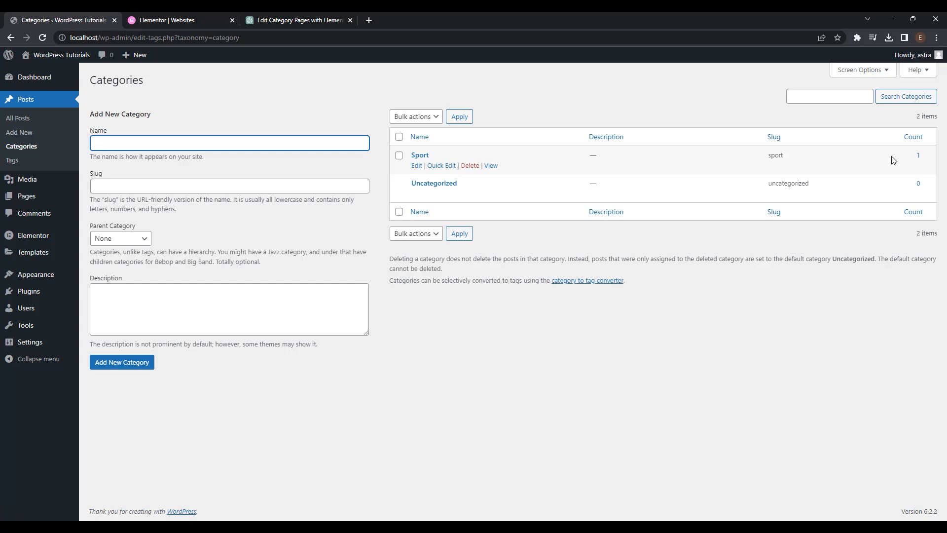
{"action": "left_click", "coordinate": [565, 167]}
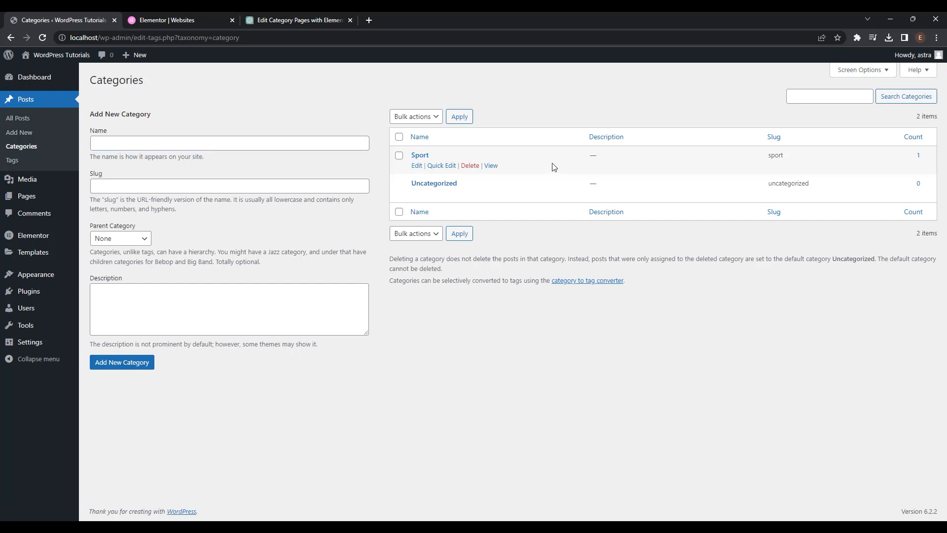
{"action": "left_click", "coordinate": [493, 169]}
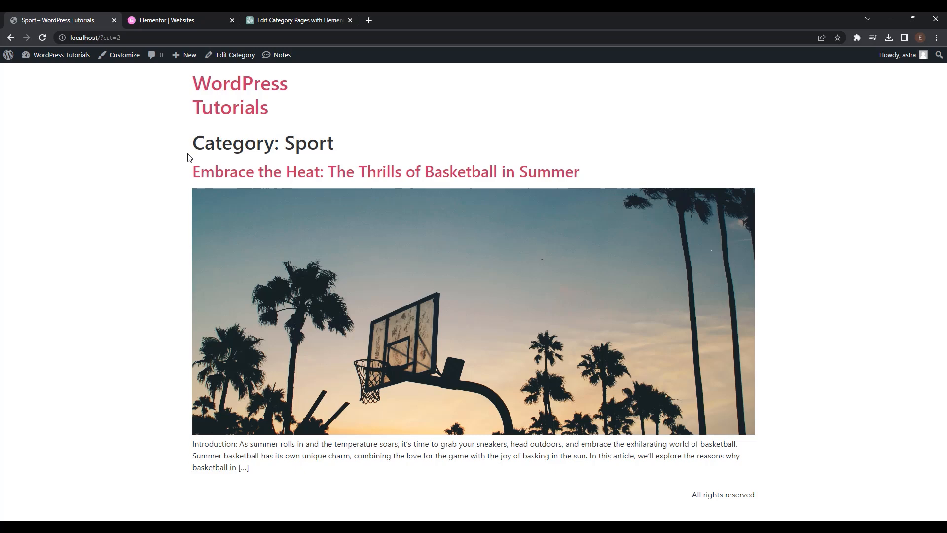
Return to the WordPress dashboard, open Elementor's Theme Builder and add a new Archive template
{"action": "mouse_move", "coordinate": [72, 58]}
{"action": "left_click", "coordinate": [54, 74]}
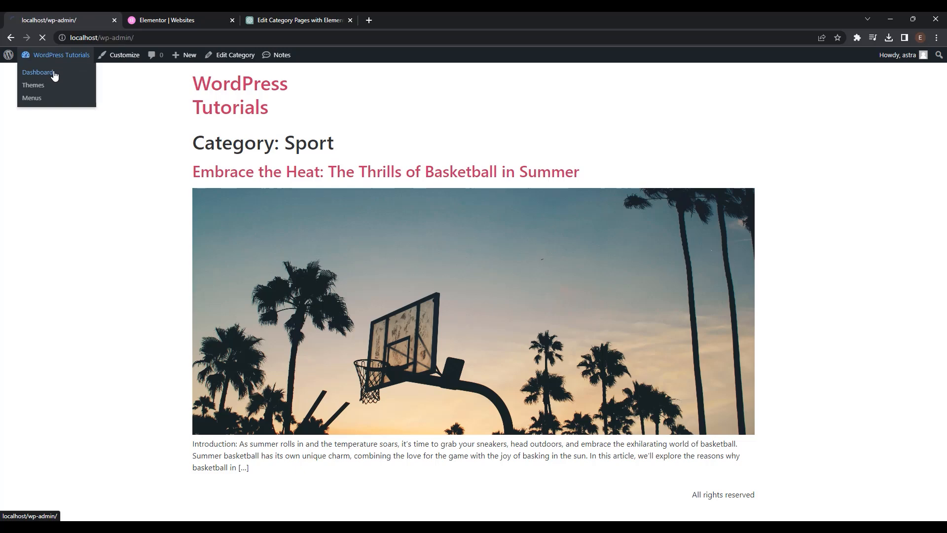
{"action": "mouse_move", "coordinate": [47, 226]}
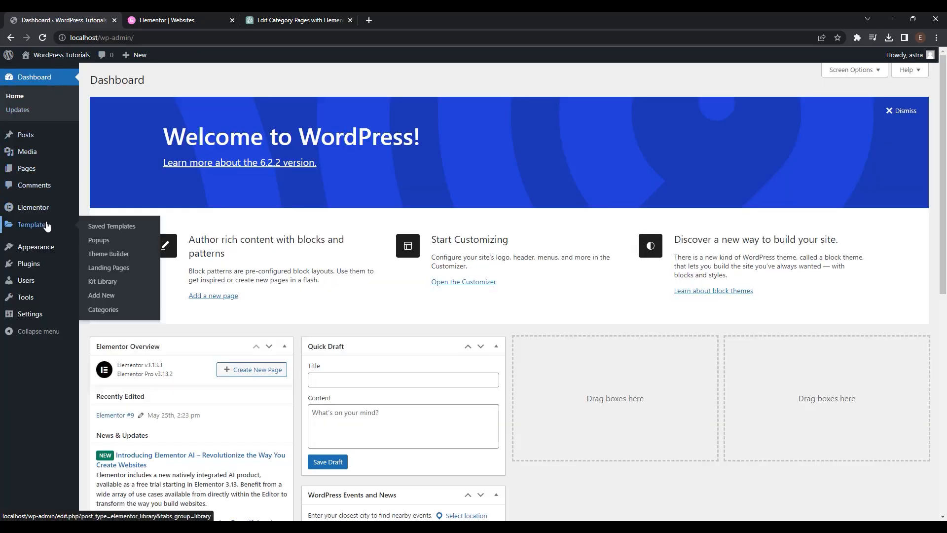
{"action": "left_click", "coordinate": [111, 254]}
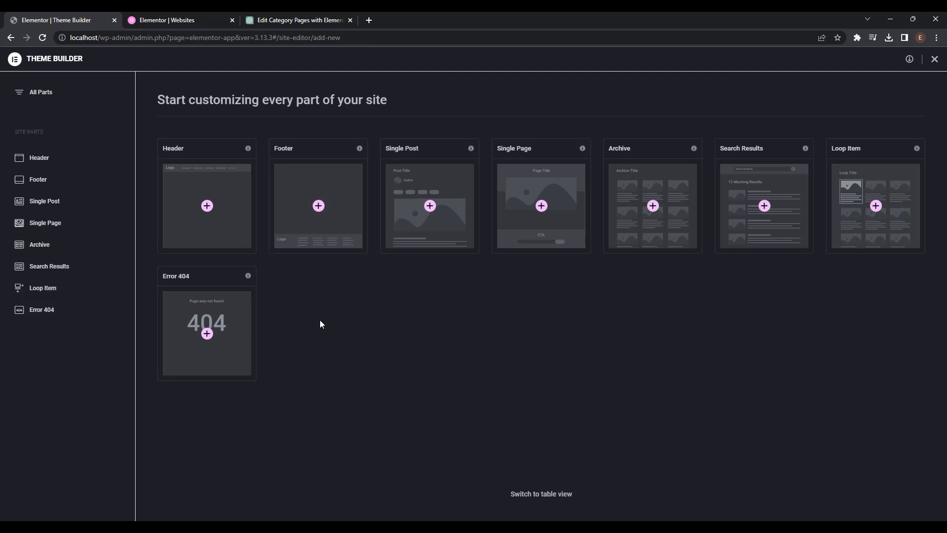
{"action": "left_click", "coordinate": [54, 246]}
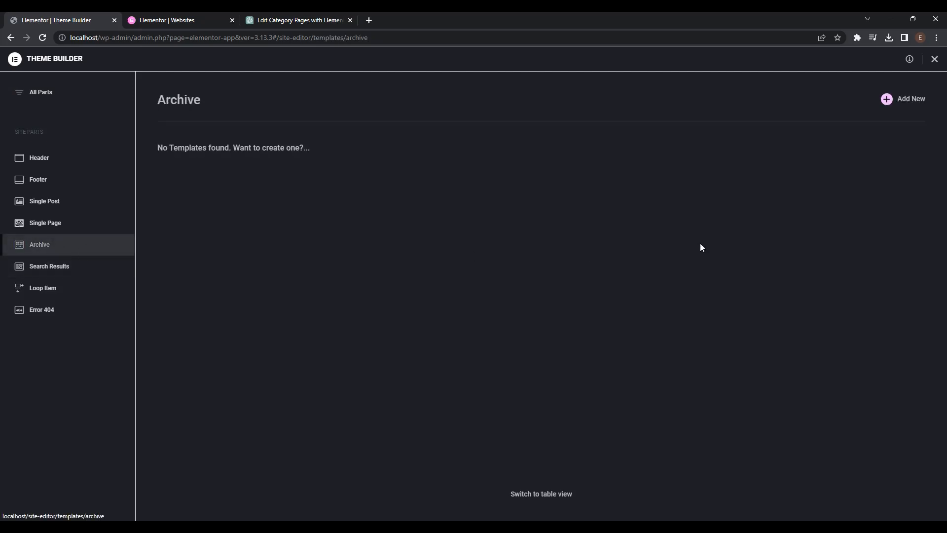
{"action": "left_click", "coordinate": [911, 106]}
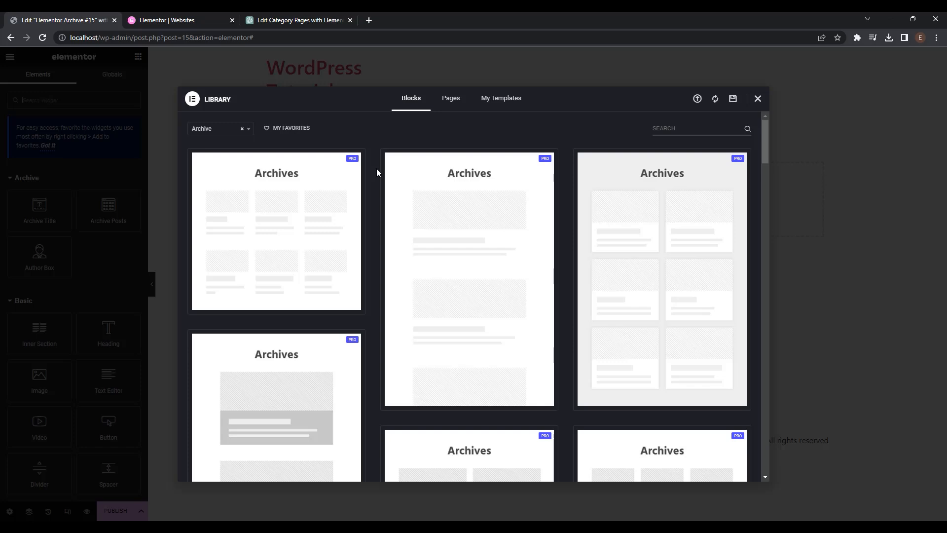
Dismiss the template library and add an empty single-column section to the archive template
{"action": "left_click", "coordinate": [758, 99]}
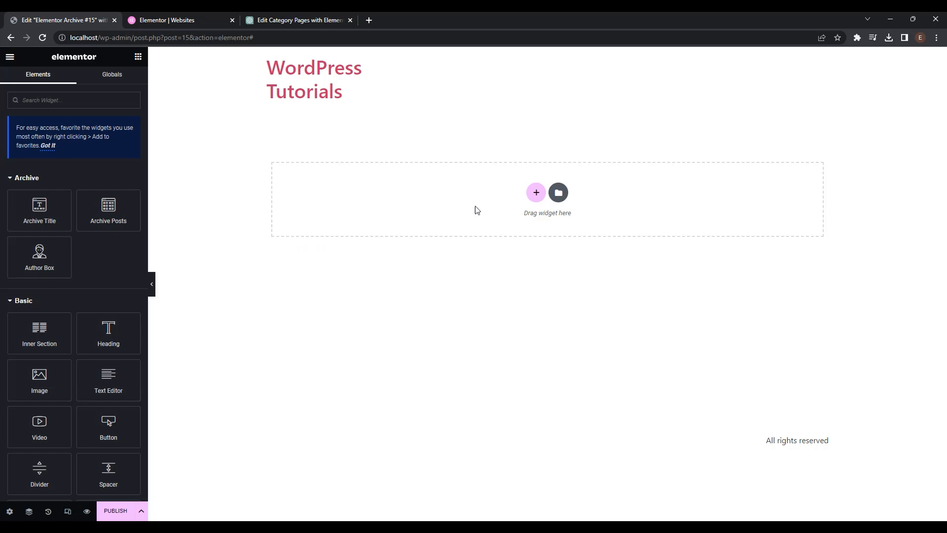
{"action": "left_click", "coordinate": [535, 192]}
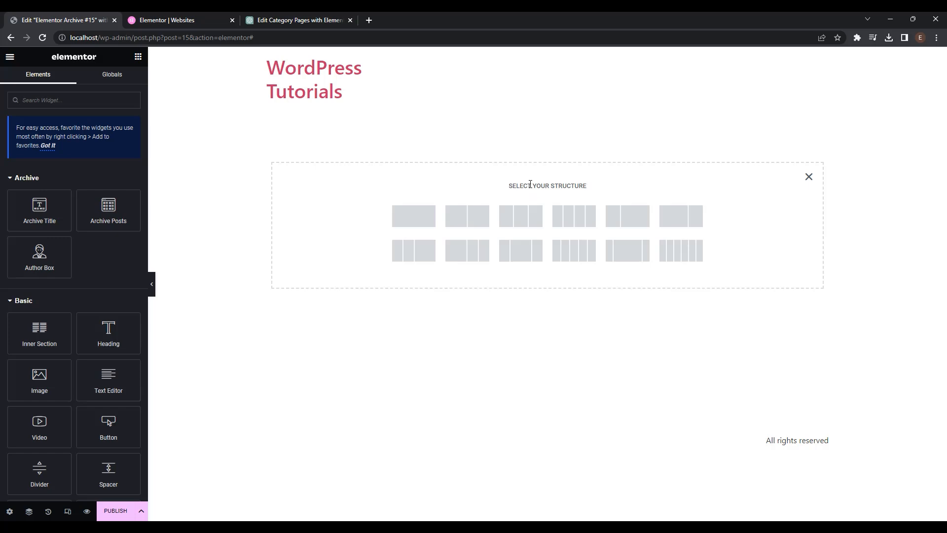
{"action": "left_click", "coordinate": [428, 217]}
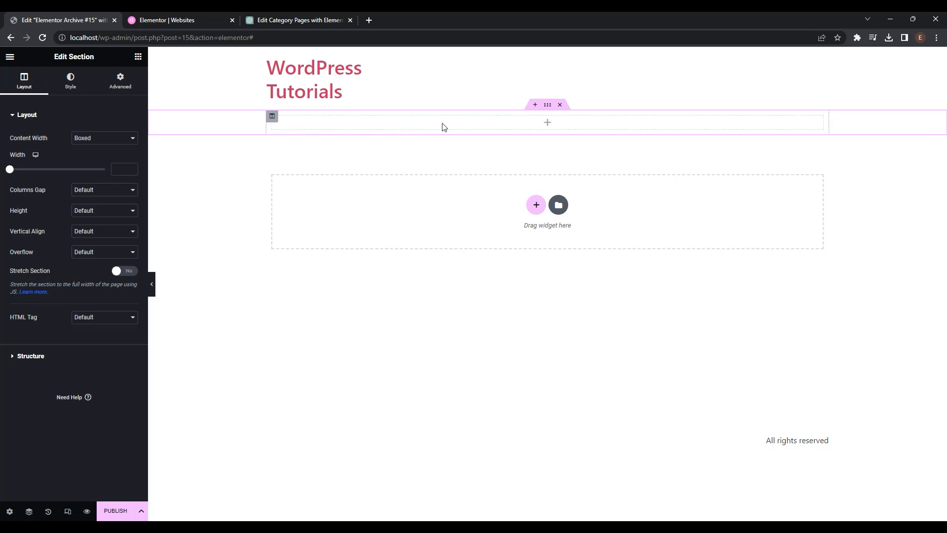
Place an Archive Title widget in the new section and an Archive Posts widget directly below it
{"action": "left_click", "coordinate": [138, 58]}
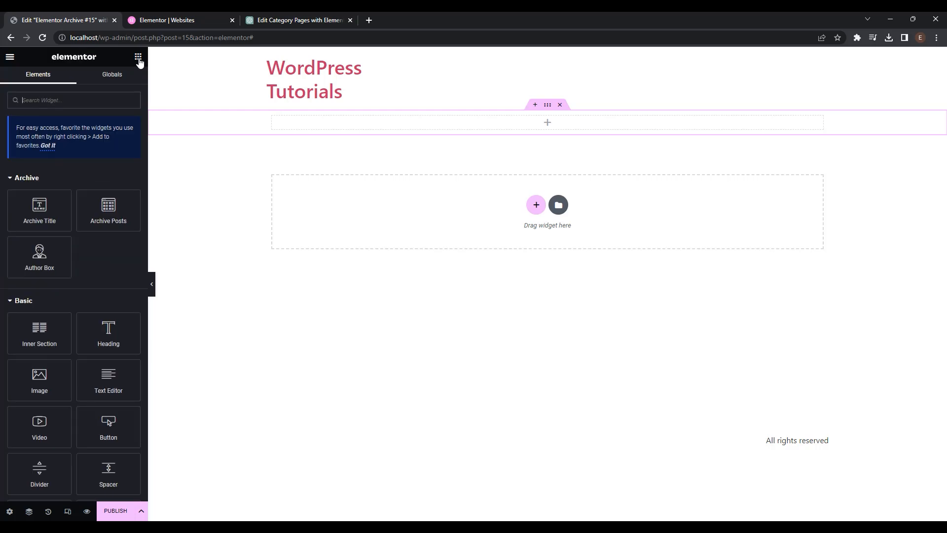
{"action": "left_click_drag", "start_coordinate": [43, 211], "coordinate": [474, 127]}
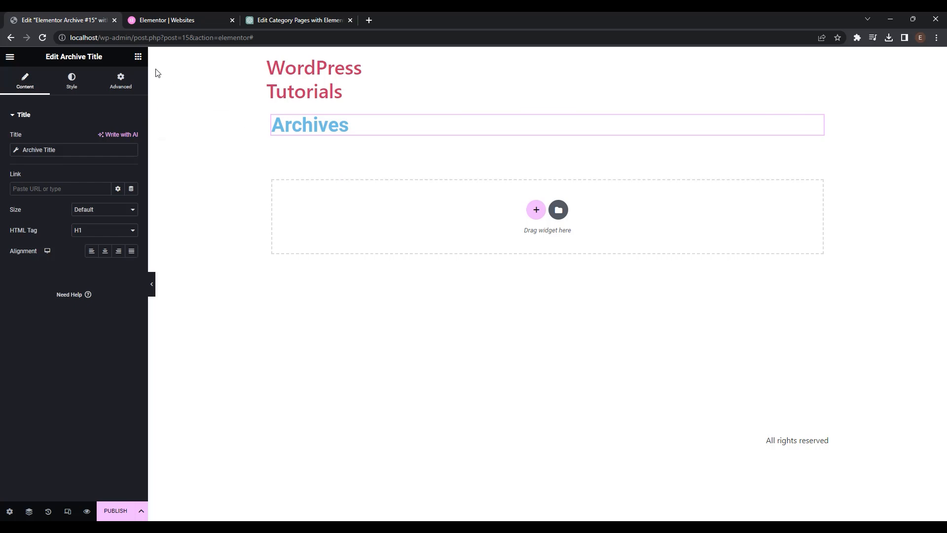
{"action": "left_click", "coordinate": [139, 57]}
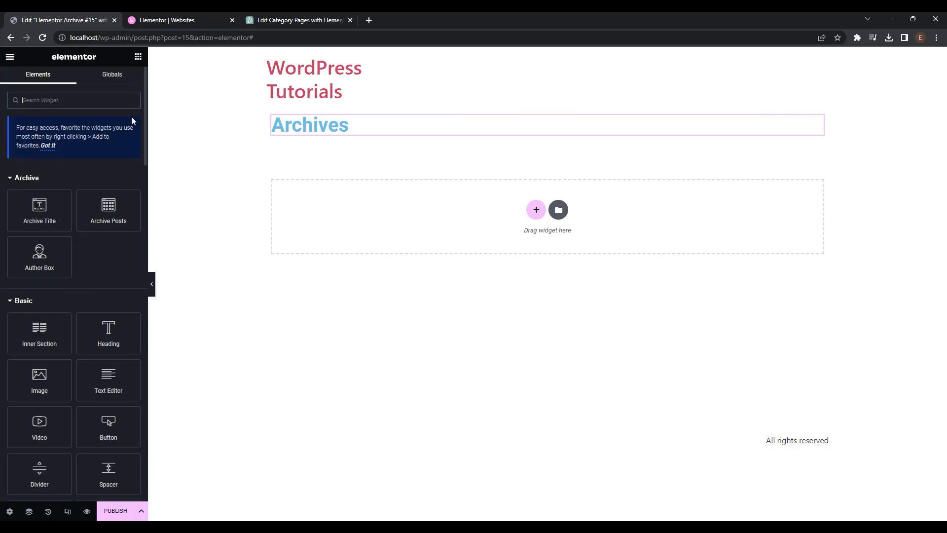
{"action": "left_click_drag", "start_coordinate": [109, 206], "coordinate": [316, 137]}
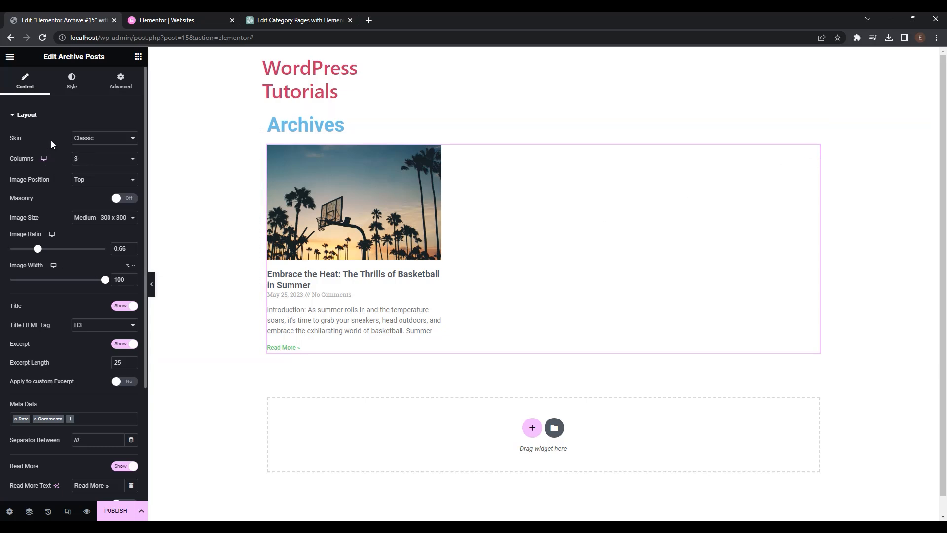
Set the Archive Posts skin to Cards and choose 3 columns
{"action": "scroll", "coordinate": [51, 140], "scroll_direction": "down", "scroll_amount": 2}
{"action": "scroll", "coordinate": [51, 143], "scroll_direction": "down", "scroll_amount": 1}
{"action": "left_click", "coordinate": [84, 140]}
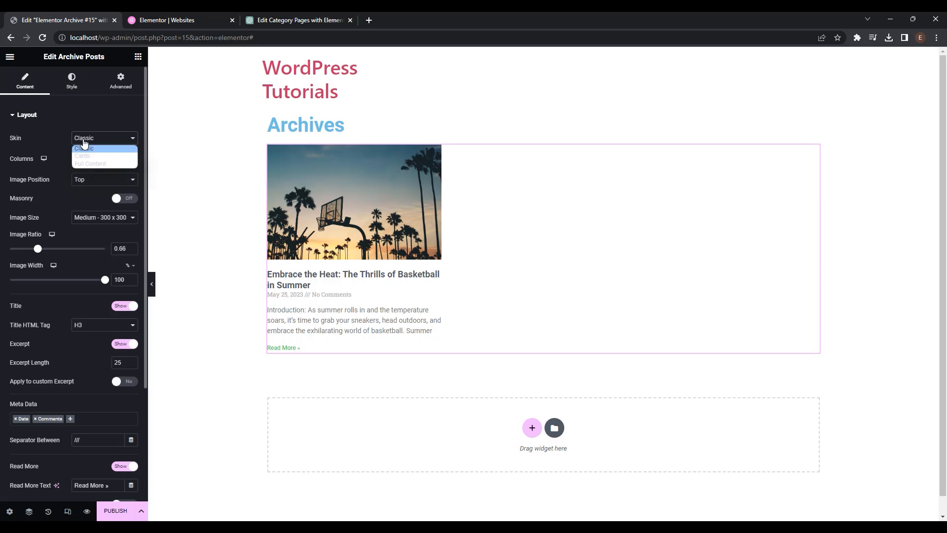
{"action": "left_click", "coordinate": [85, 156]}
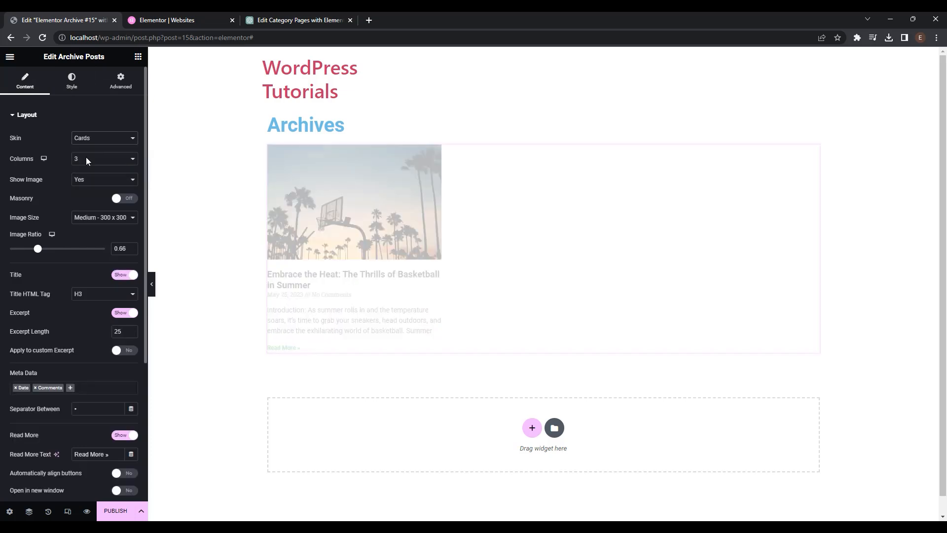
{"action": "left_click", "coordinate": [86, 157]}
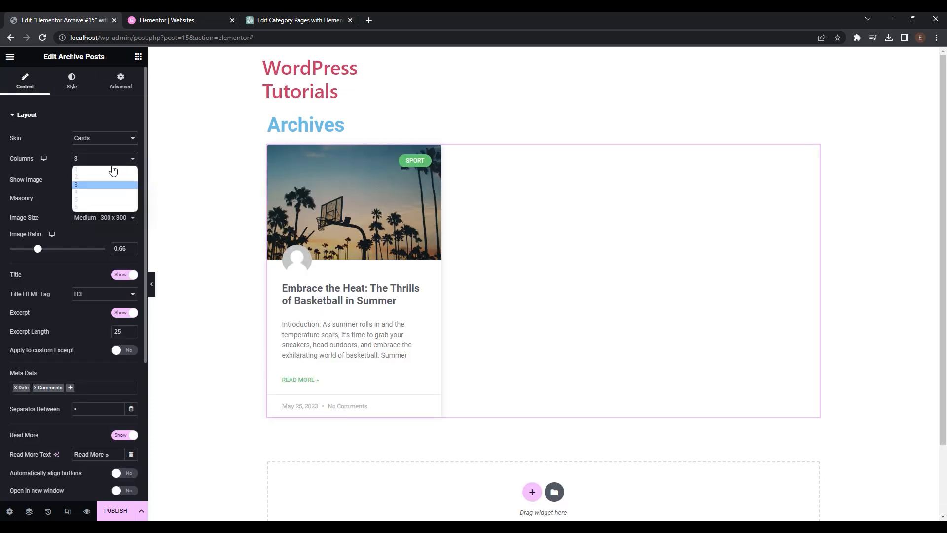
{"action": "left_click", "coordinate": [95, 184]}
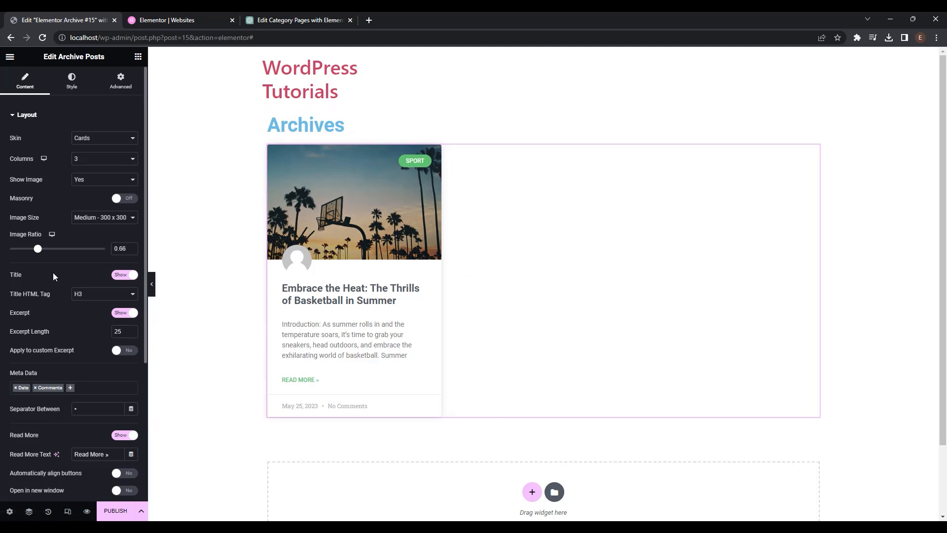
Add Author to the post cards' metadata and set the read-more text to "See More" with automatically aligned buttons
{"action": "scroll", "coordinate": [24, 339], "scroll_direction": "down", "scroll_amount": 2}
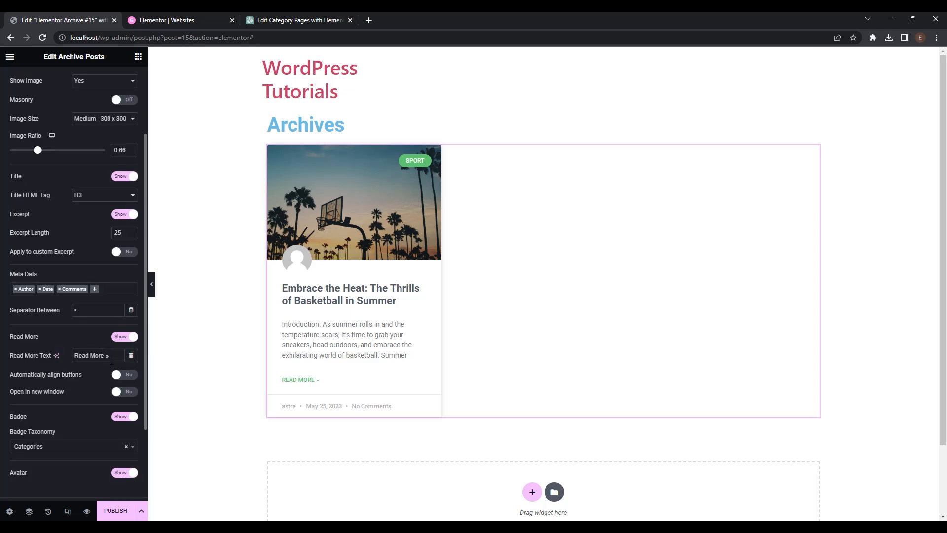
{"action": "left_click_drag", "start_coordinate": [114, 359], "coordinate": [68, 361]}
{"action": "type", "text": "See More"}
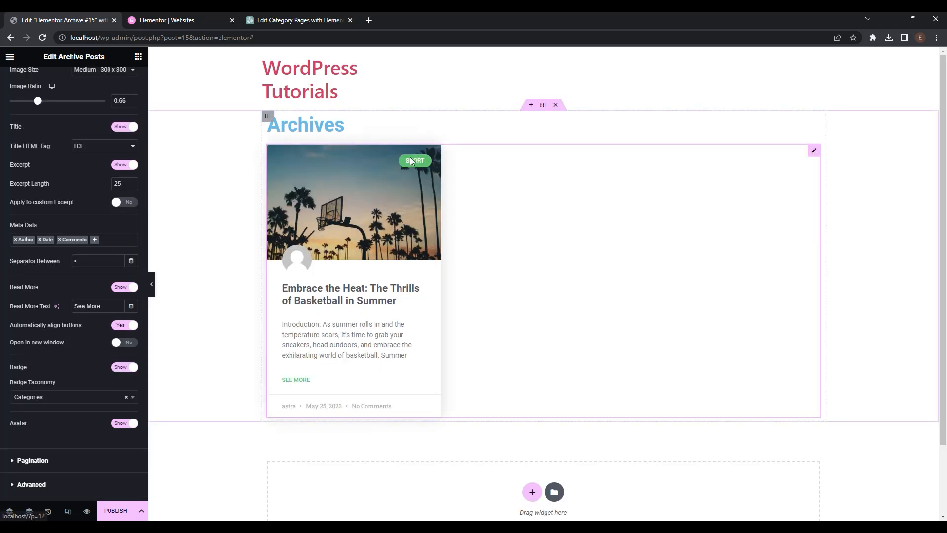
{"action": "left_click", "coordinate": [74, 402]}
{"action": "left_click", "coordinate": [74, 402]}
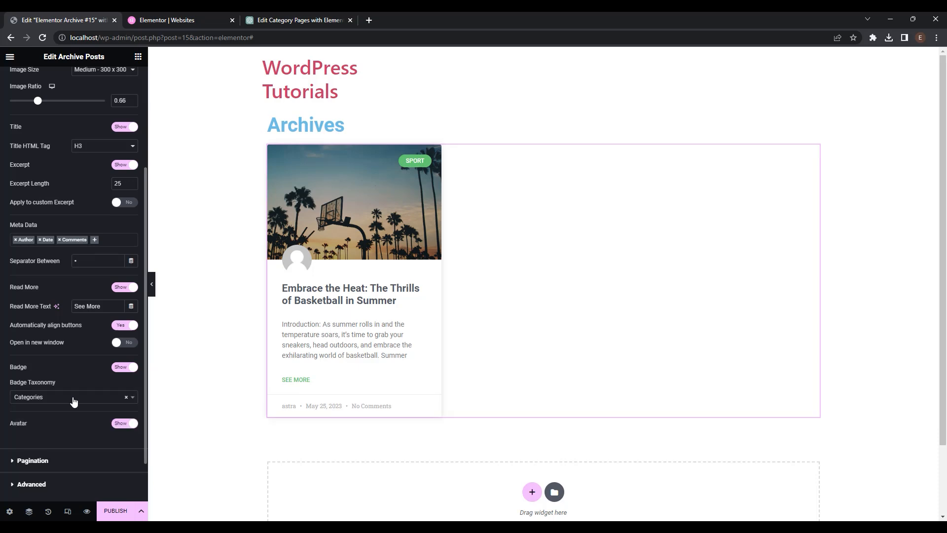
Hide the author avatar on the post cards and set the pagination to Numbers with a page limit of 6
{"action": "scroll", "coordinate": [105, 428], "scroll_direction": "down", "scroll_amount": 1}
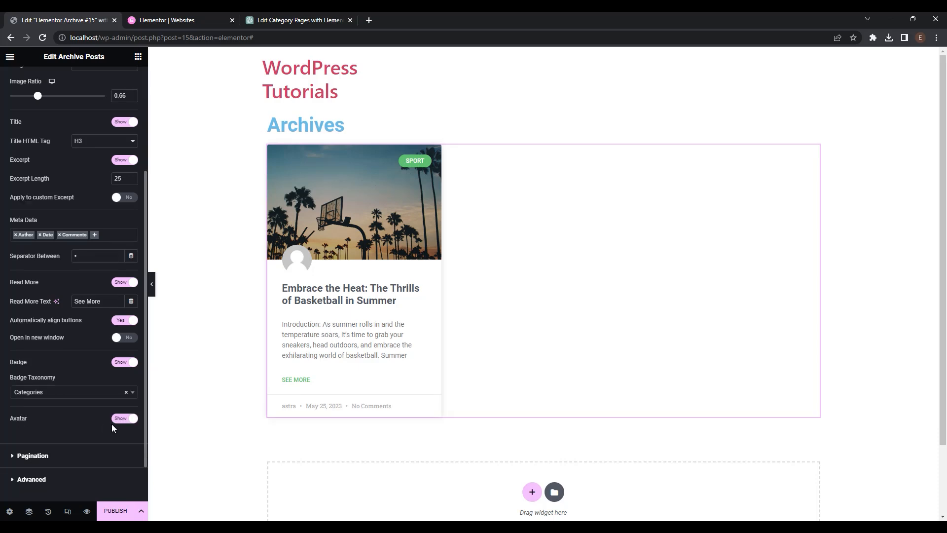
{"action": "left_click", "coordinate": [125, 422]}
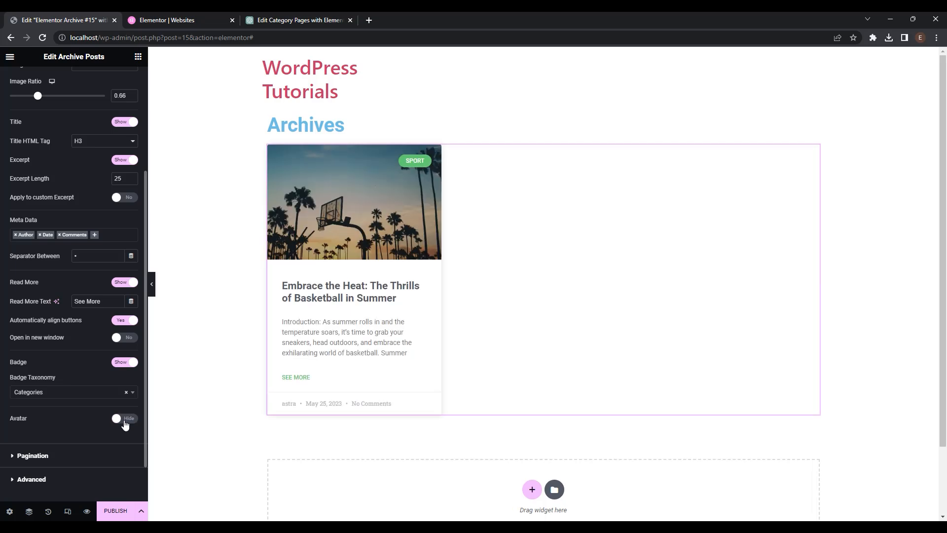
{"action": "scroll", "coordinate": [125, 424], "scroll_direction": "down", "scroll_amount": 2}
{"action": "left_click", "coordinate": [74, 414]}
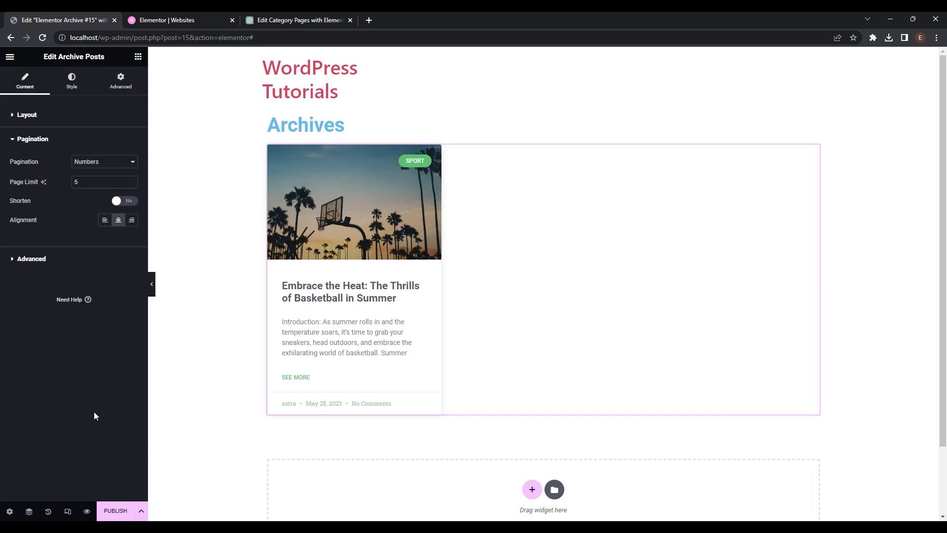
{"action": "left_click", "coordinate": [89, 161]}
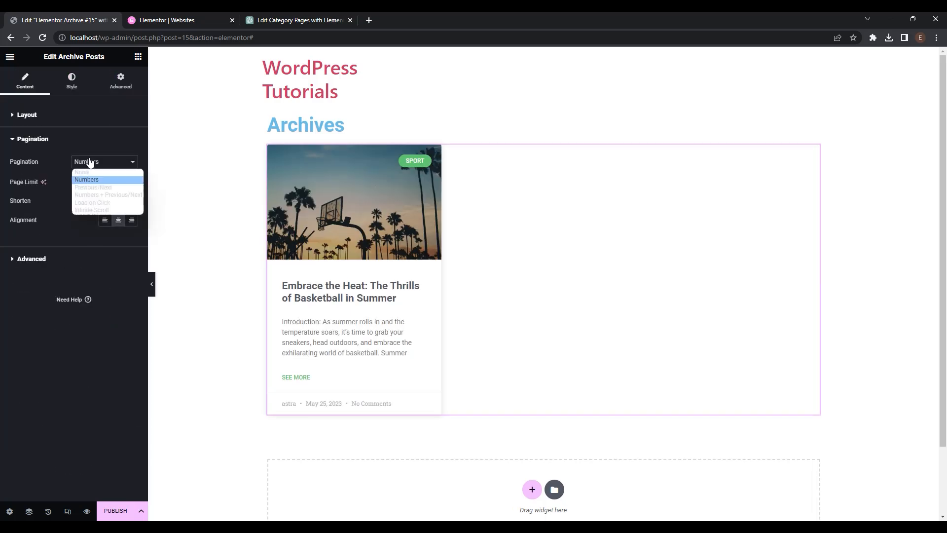
{"action": "left_click", "coordinate": [90, 179]}
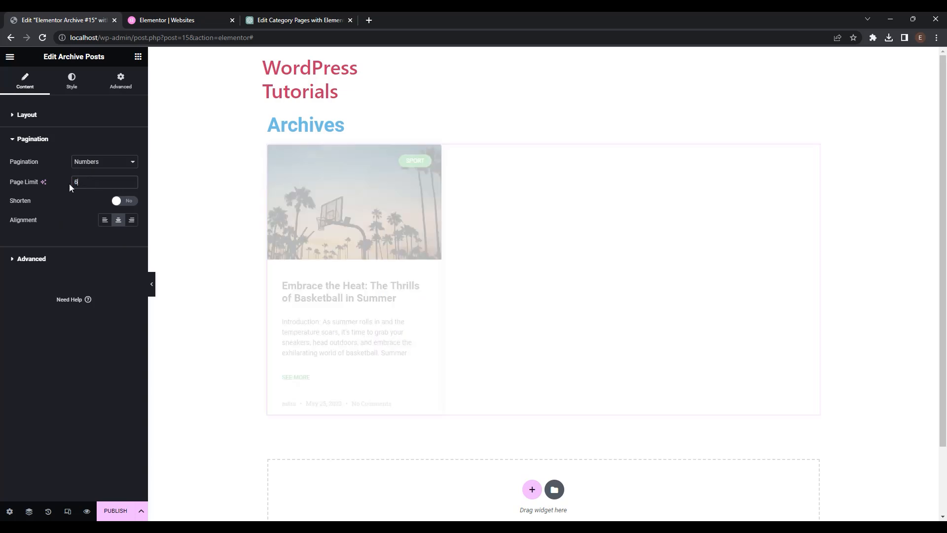
Set the post cards' hover effect to Gradient and their image spacing to 10 px
{"action": "left_click", "coordinate": [73, 90]}
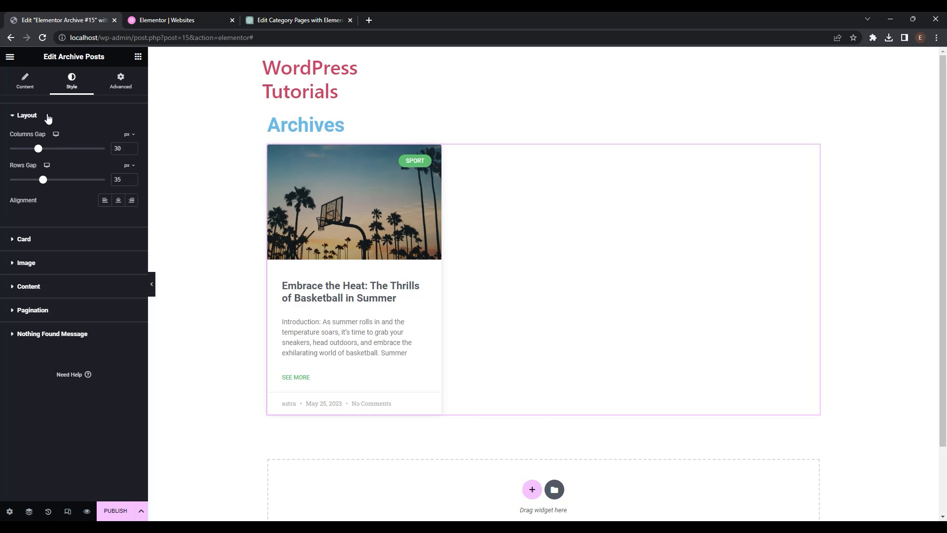
{"action": "left_click", "coordinate": [23, 239]}
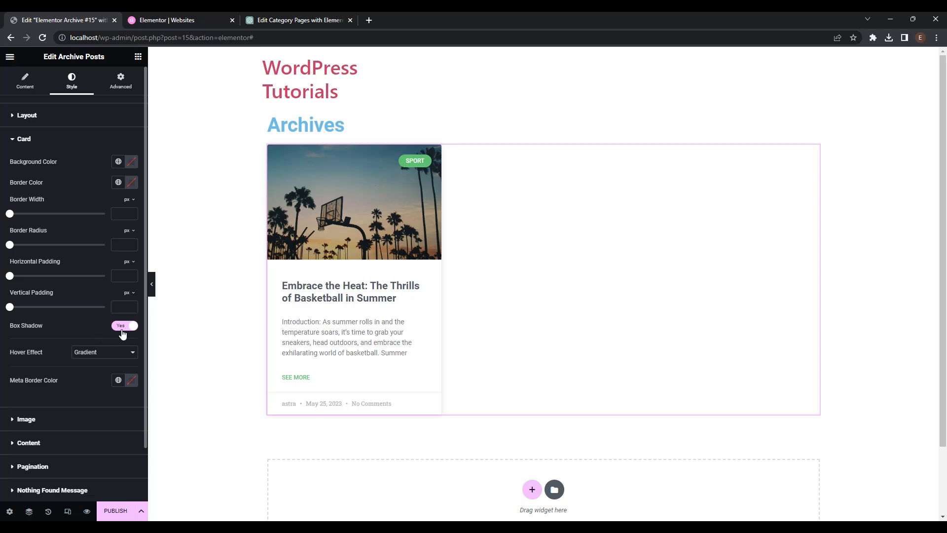
{"action": "left_click", "coordinate": [103, 353]}
{"action": "left_click", "coordinate": [94, 369]}
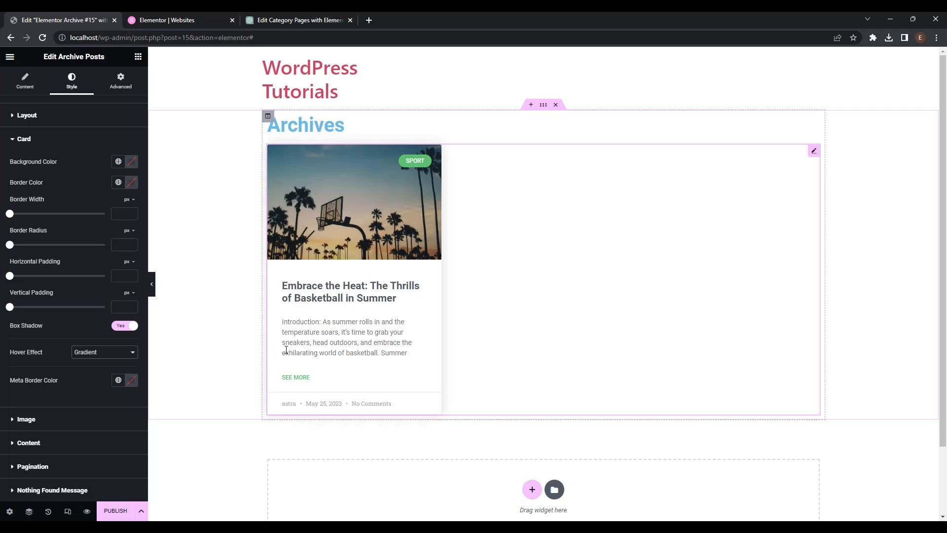
{"action": "left_click", "coordinate": [31, 419]}
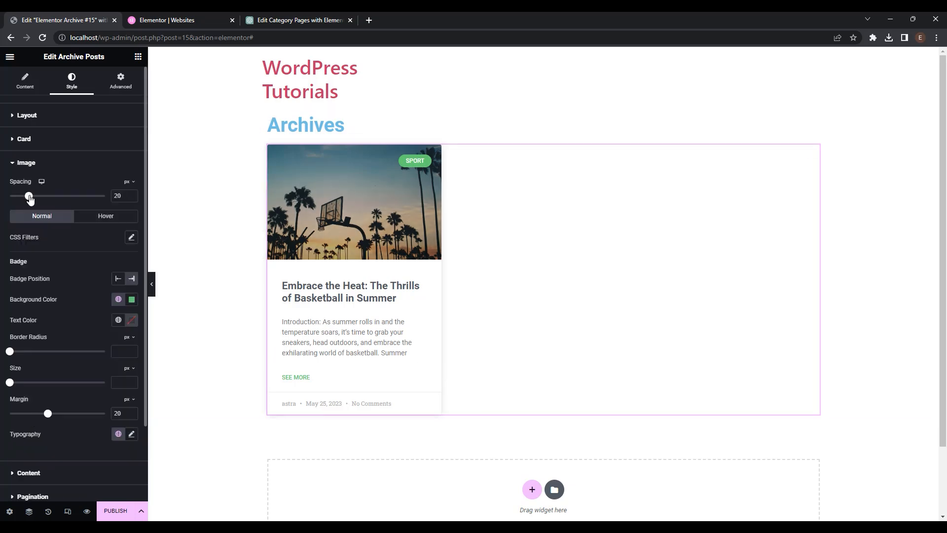
{"action": "left_click_drag", "start_coordinate": [29, 198], "coordinate": [20, 209]}
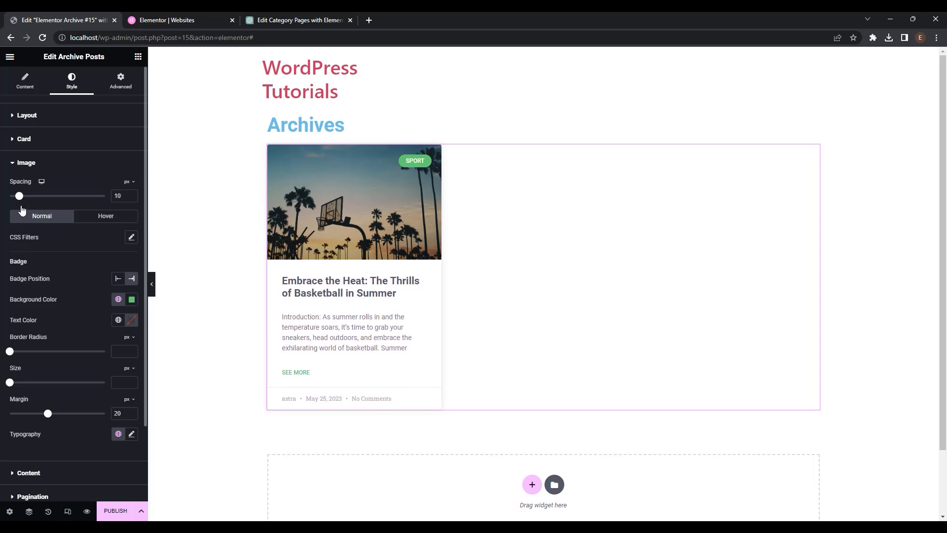
Align the category badge to the left of the card image and set its background color to #5DAFDB
{"action": "left_click", "coordinate": [116, 283]}
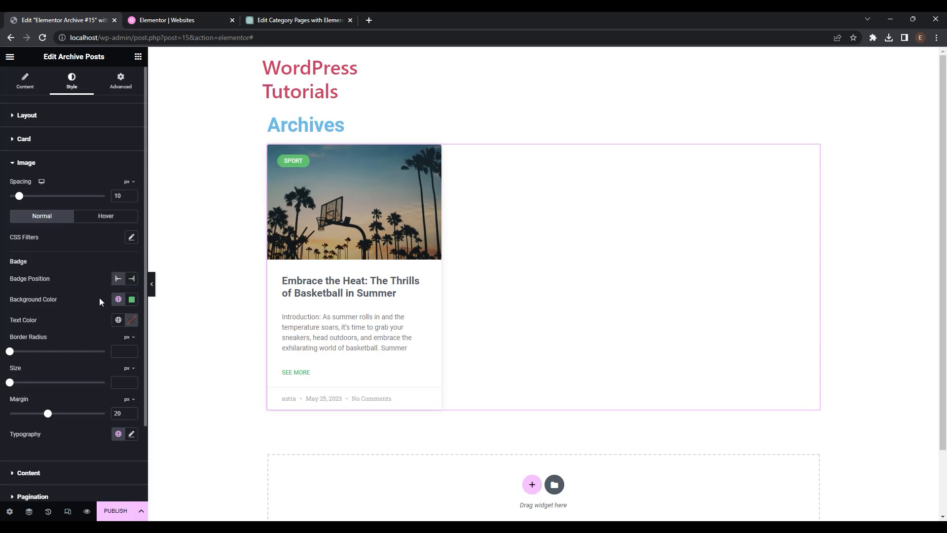
{"action": "left_click", "coordinate": [132, 300]}
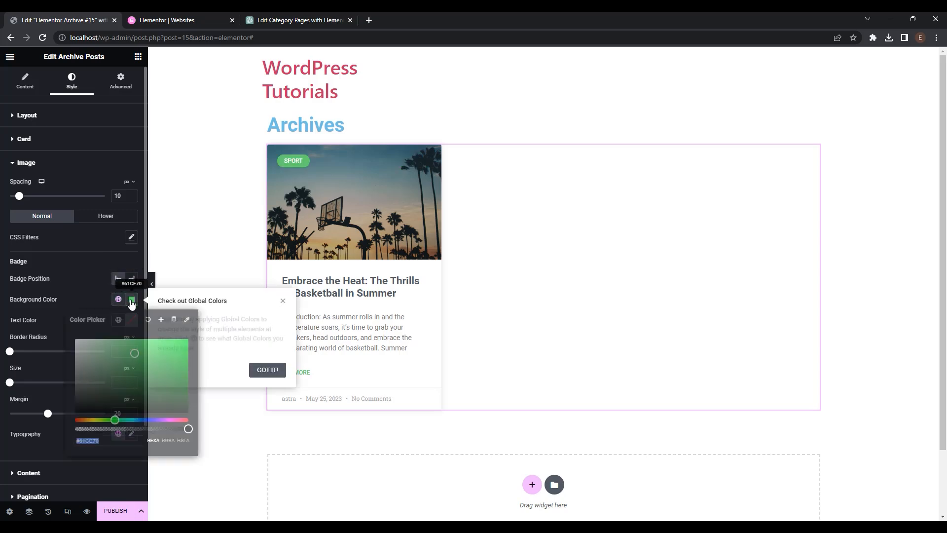
{"action": "type", "text": "#5DAFDB"}
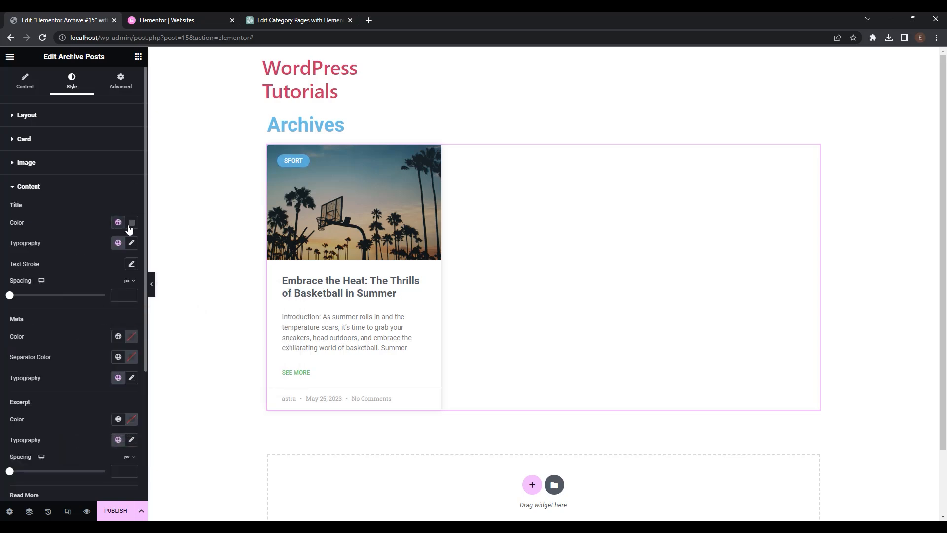
Color the post card titles black and set their text transform to Uppercase
{"action": "left_click", "coordinate": [132, 224]}
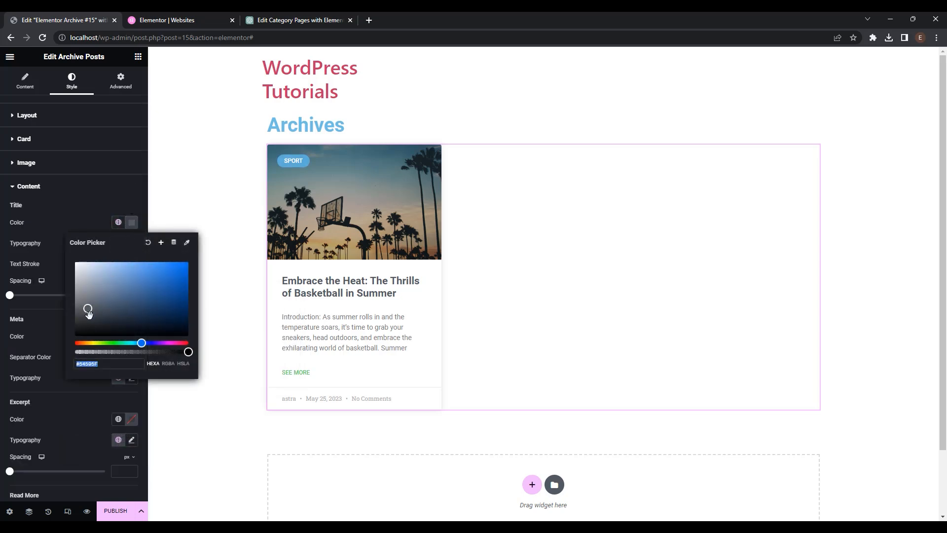
{"action": "left_click_drag", "start_coordinate": [89, 308], "coordinate": [80, 316]}
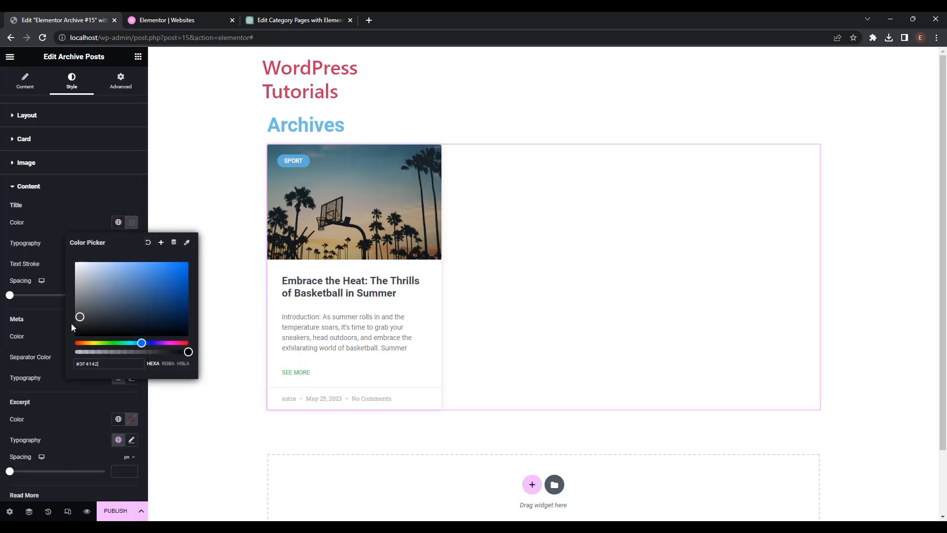
{"action": "left_click", "coordinate": [30, 284]}
{"action": "left_click", "coordinate": [131, 244]}
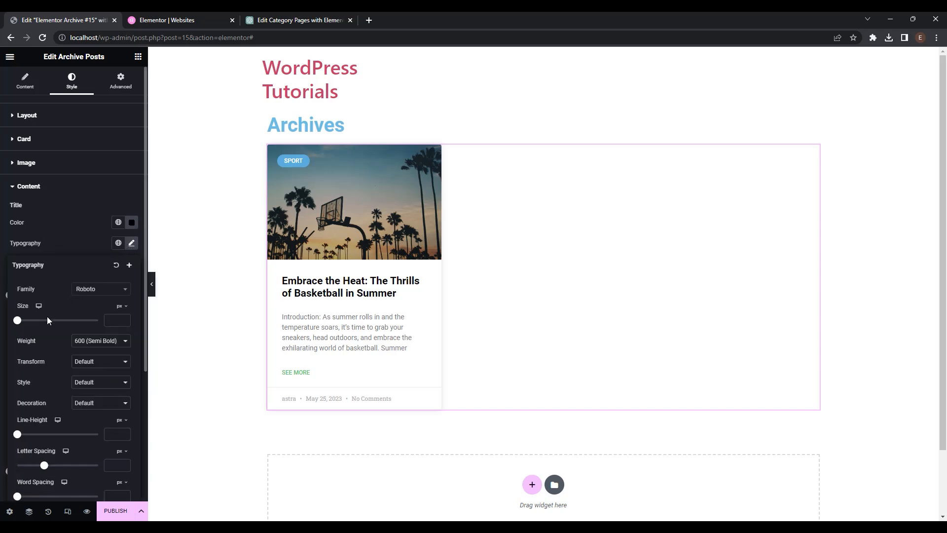
{"action": "left_click", "coordinate": [78, 363]}
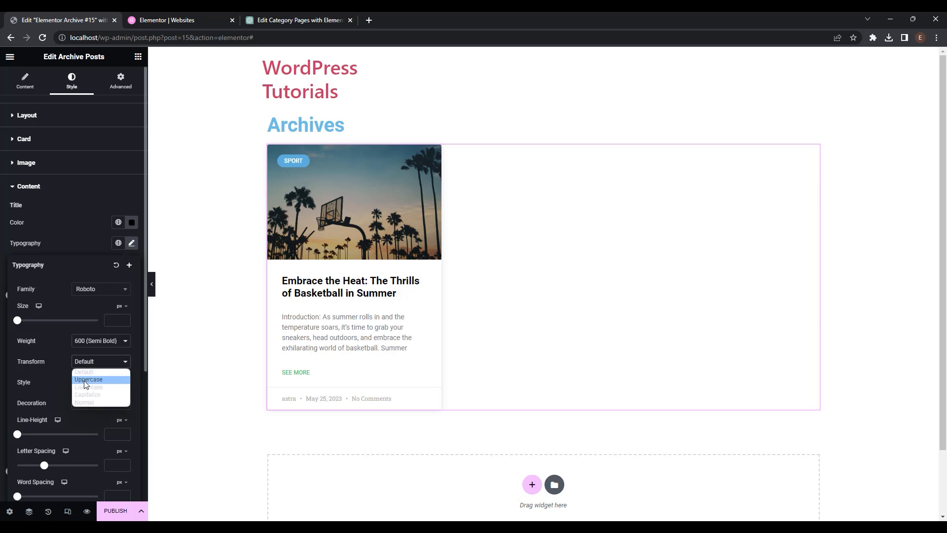
{"action": "left_click", "coordinate": [84, 380]}
Set the post excerpt color to light gray #A8A8A8
{"action": "scroll", "coordinate": [105, 336], "scroll_direction": "down", "scroll_amount": 1}
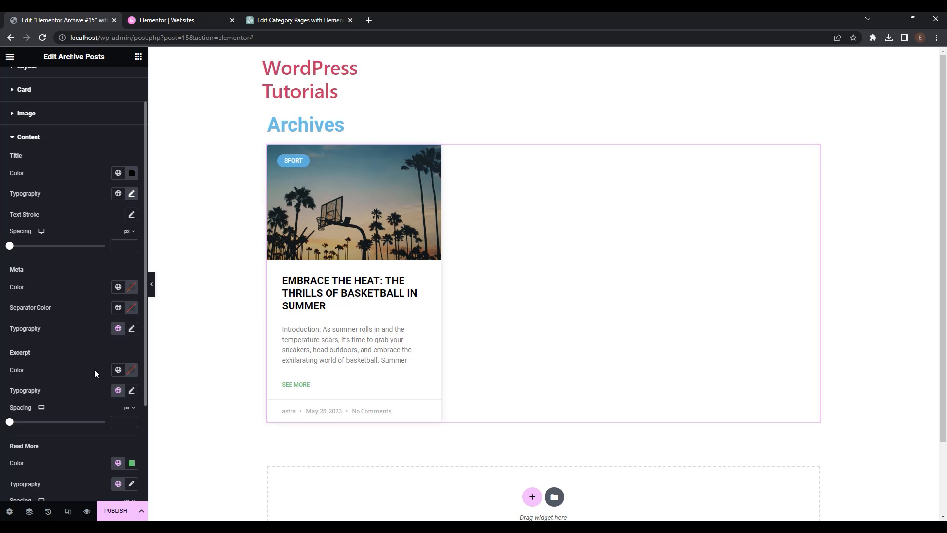
{"action": "left_click", "coordinate": [132, 370]}
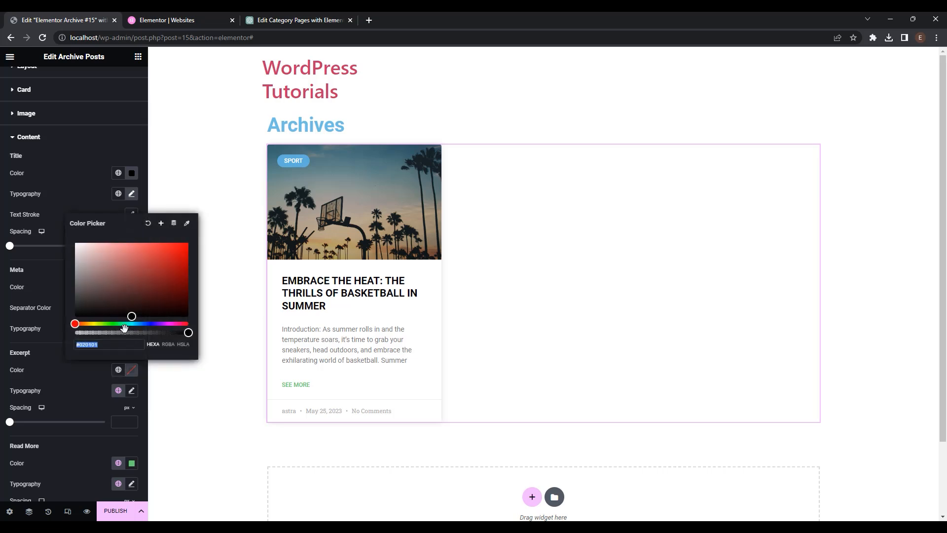
{"action": "left_click_drag", "start_coordinate": [129, 315], "coordinate": [73, 261]}
{"action": "left_click", "coordinate": [54, 265]}
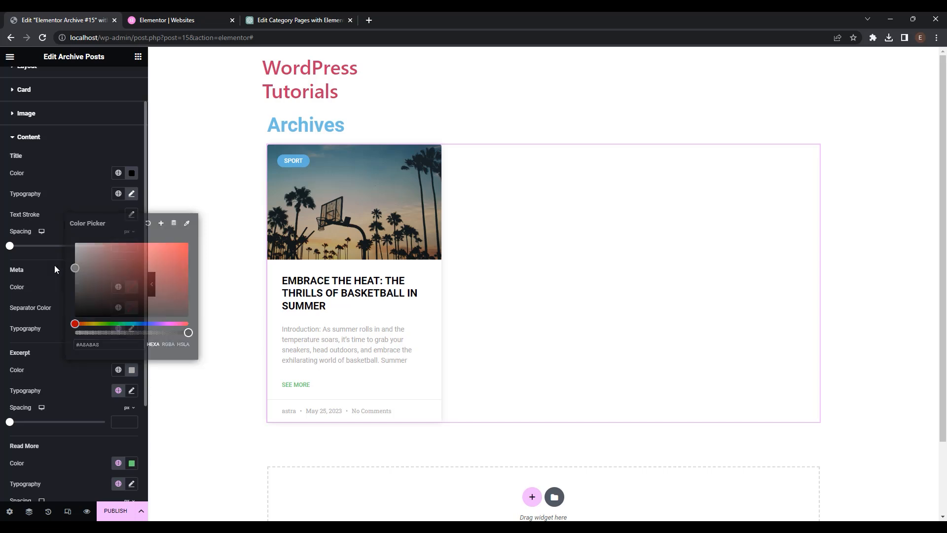
Set the read-more link color to #5DAFDB by sampling the badge's blue with the color sampler
{"action": "scroll", "coordinate": [55, 265], "scroll_direction": "down", "scroll_amount": 1}
{"action": "scroll", "coordinate": [78, 369], "scroll_direction": "down", "scroll_amount": 1}
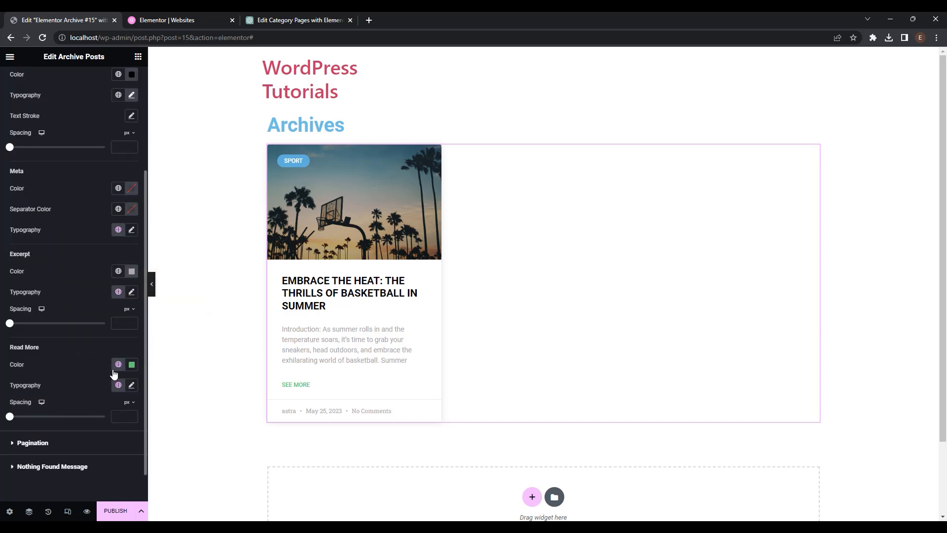
{"action": "left_click", "coordinate": [132, 365]}
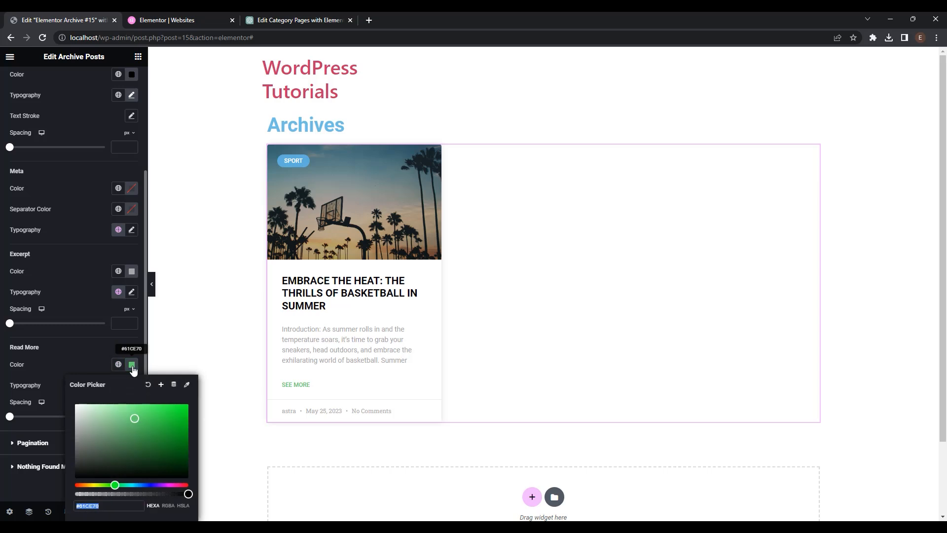
{"action": "left_click", "coordinate": [186, 386]}
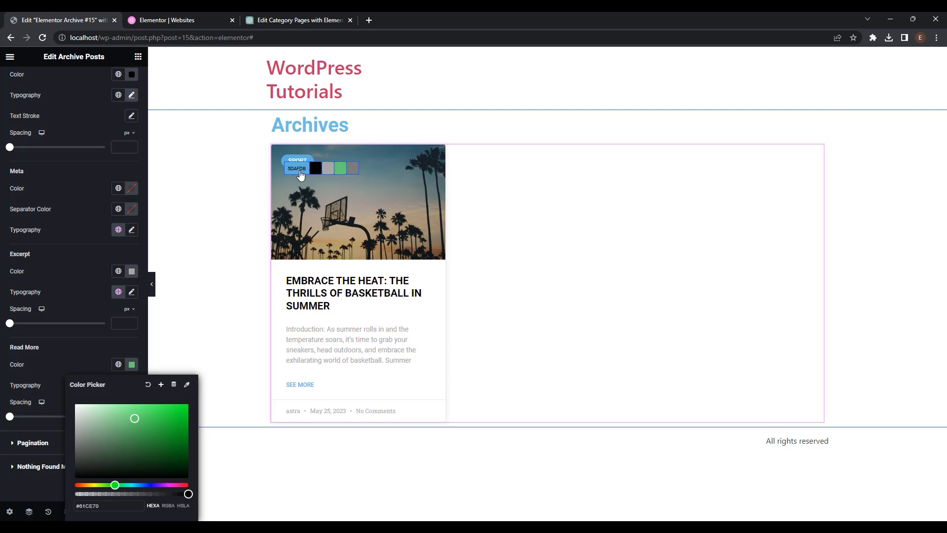
{"action": "left_click", "coordinate": [297, 168]}
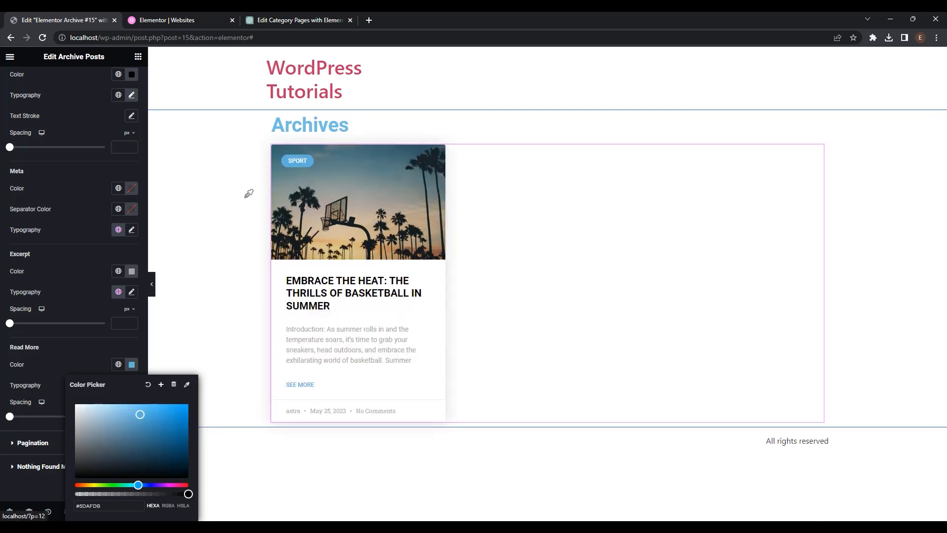
{"action": "left_click", "coordinate": [132, 366]}
Publish the archive template with a display condition that includes the Sport category, and save it
{"action": "scroll", "coordinate": [117, 367], "scroll_direction": "up", "scroll_amount": 3}
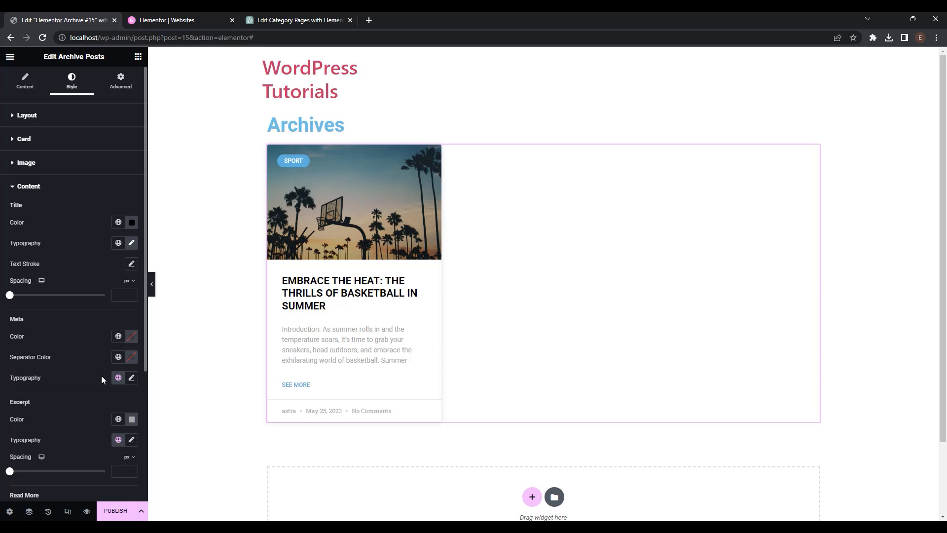
{"action": "left_click", "coordinate": [125, 510]}
{"action": "left_click", "coordinate": [506, 310]}
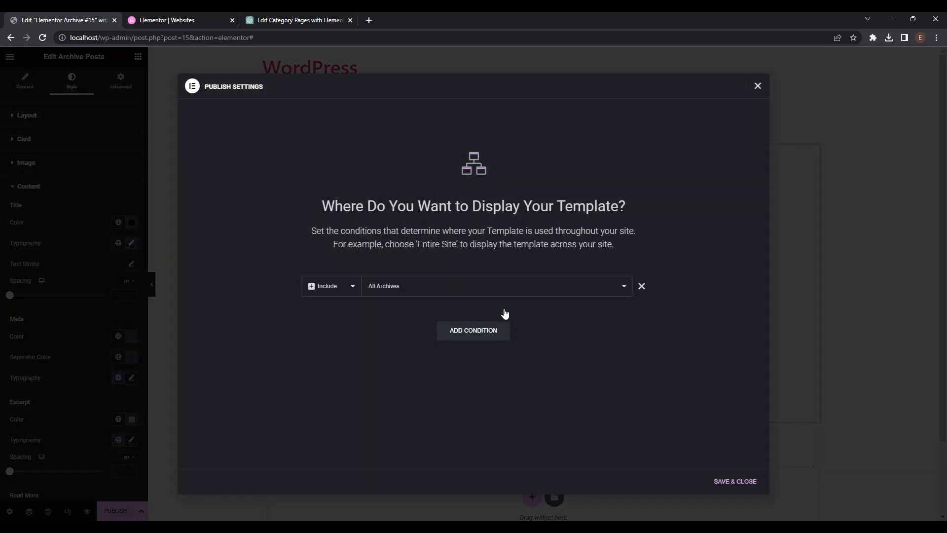
{"action": "left_click", "coordinate": [411, 290]}
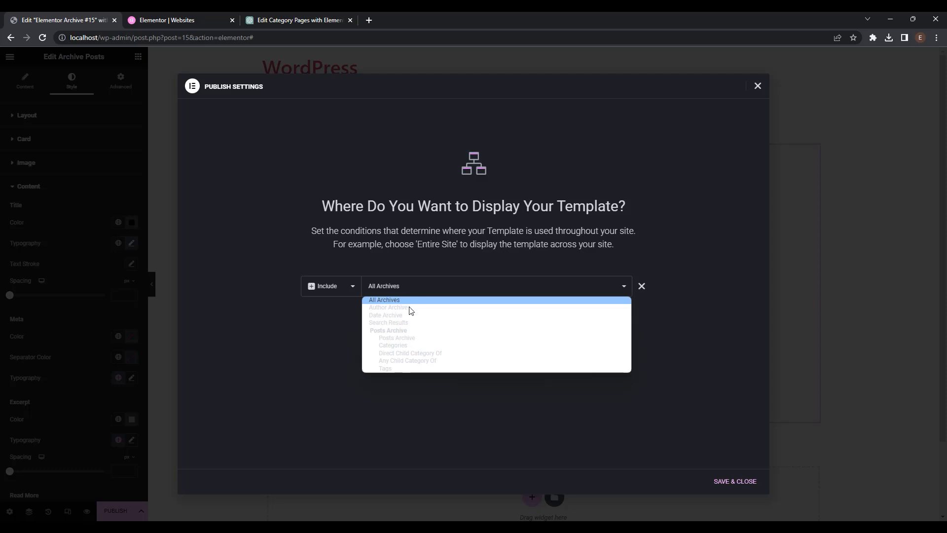
{"action": "left_click", "coordinate": [410, 345]}
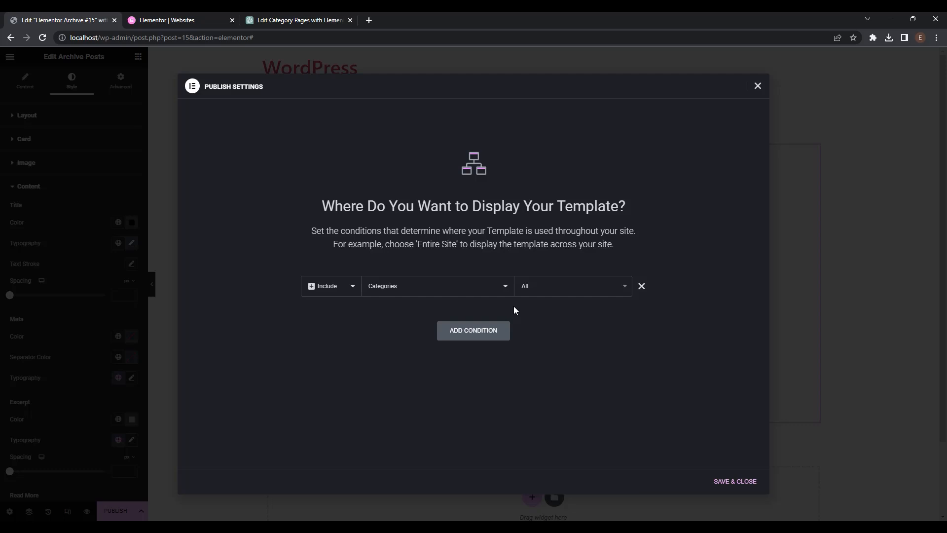
{"action": "left_click", "coordinate": [535, 293]}
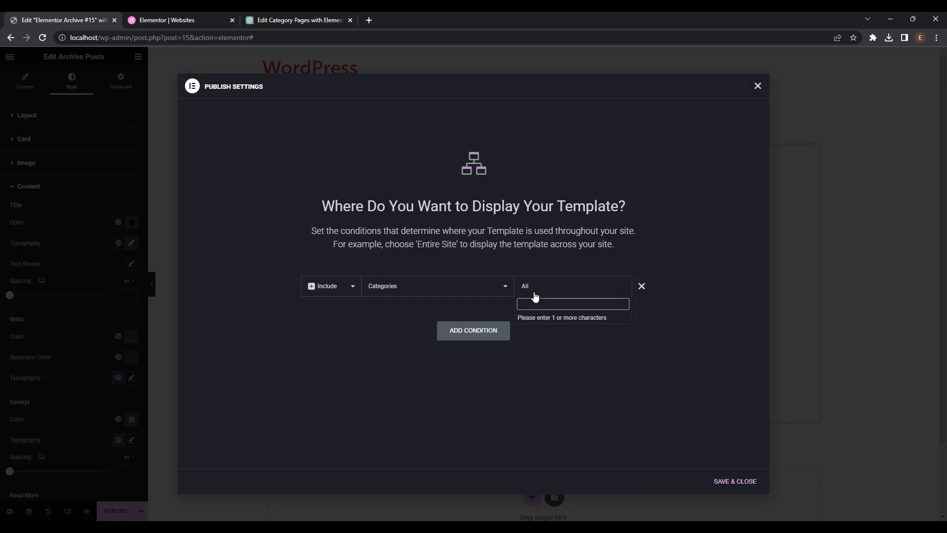
{"action": "type", "text": "sport"}
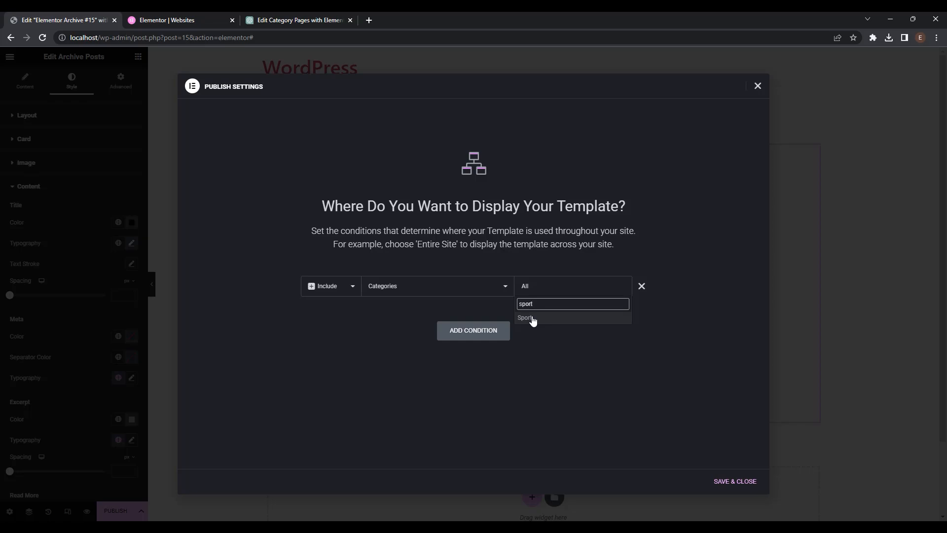
{"action": "left_click", "coordinate": [532, 319]}
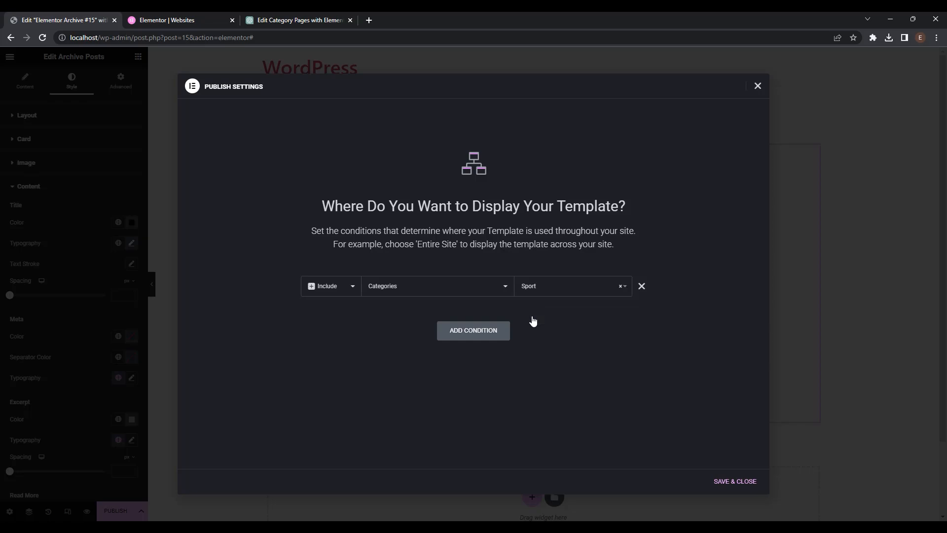
{"action": "left_click", "coordinate": [737, 482]}
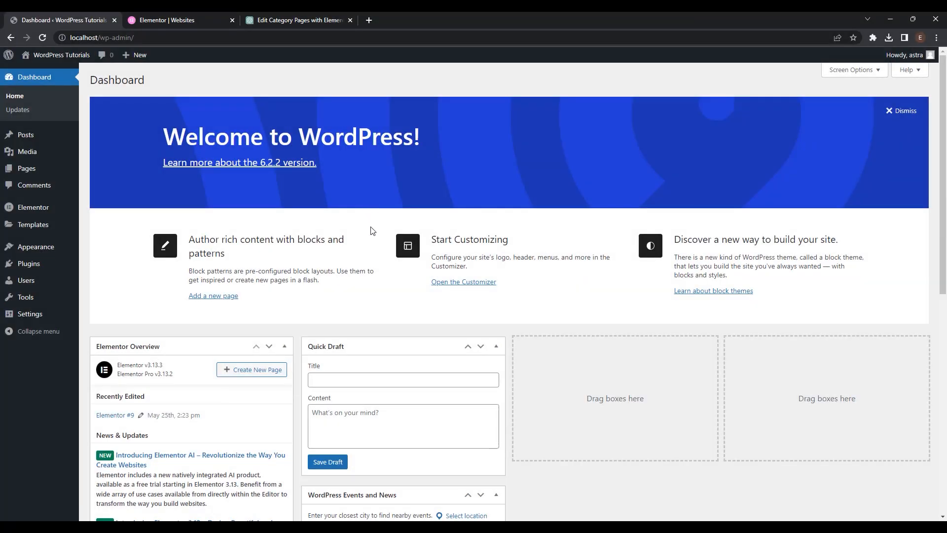
View the Sport category from the post categories list and examine its page title and post card
{"action": "left_click", "coordinate": [44, 141]}
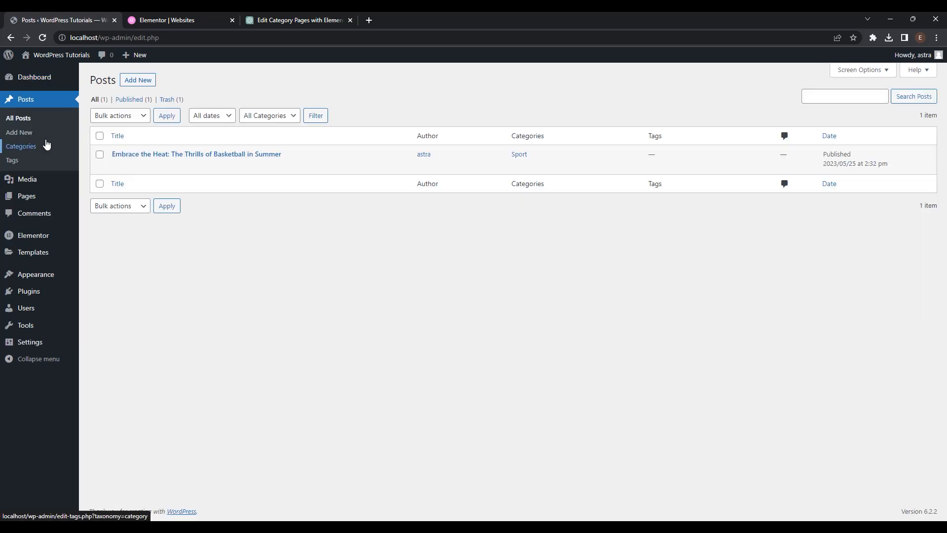
{"action": "left_click", "coordinate": [34, 151]}
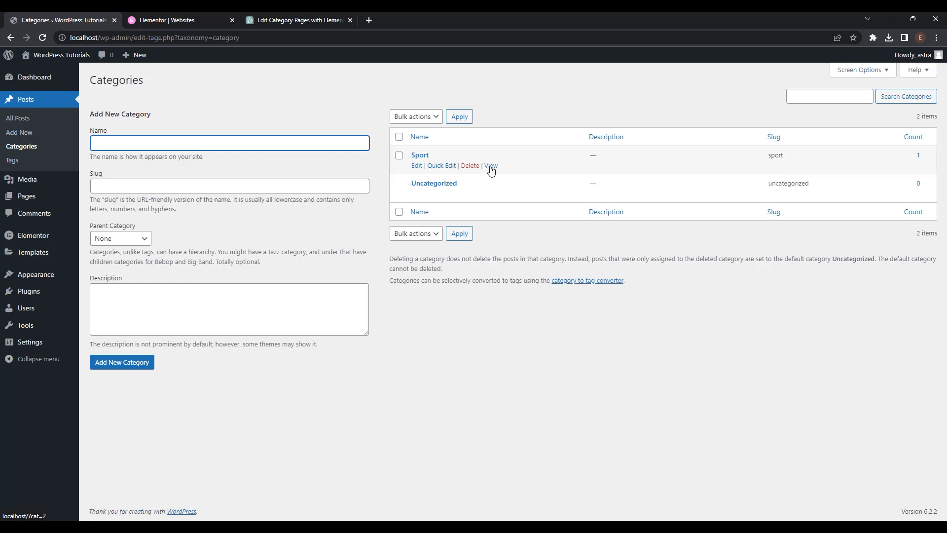
{"action": "left_click", "coordinate": [490, 166]}
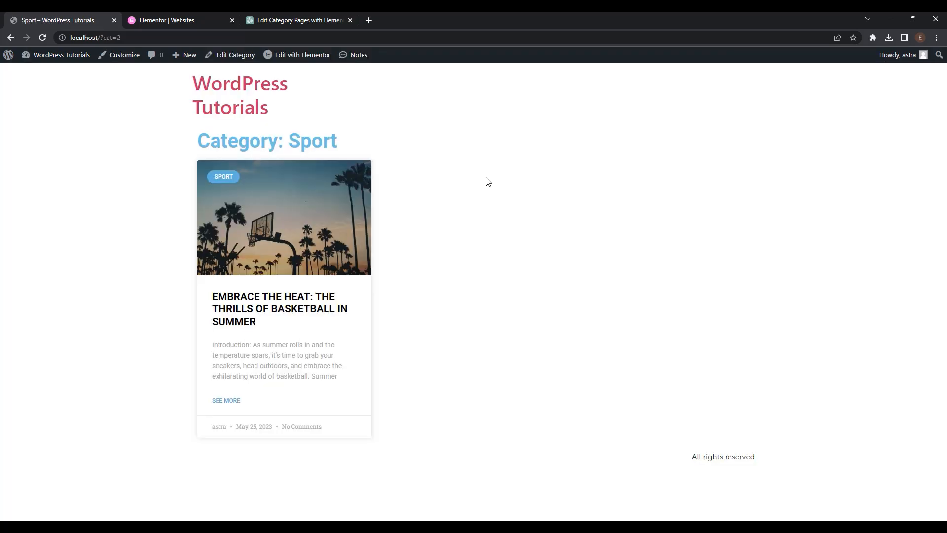
{"action": "left_click_drag", "start_coordinate": [197, 142], "coordinate": [351, 147]}
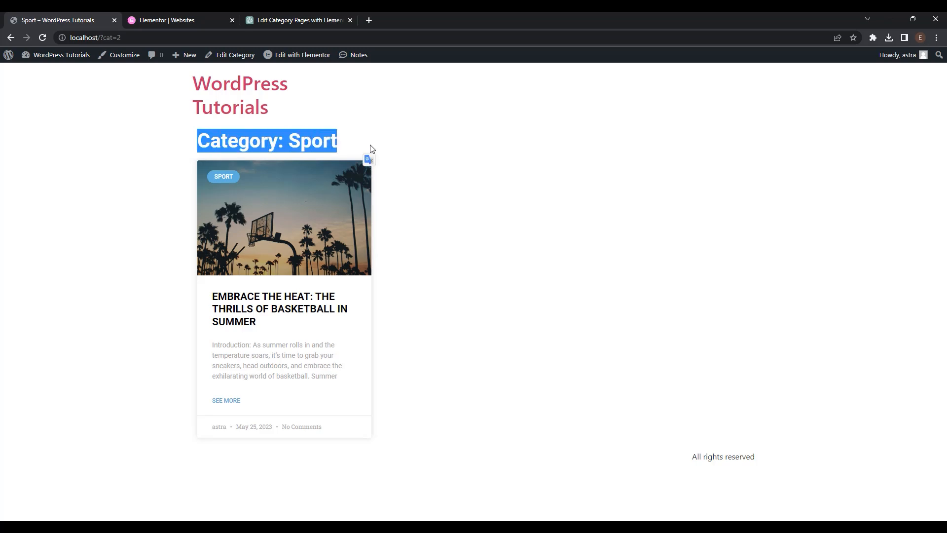
{"action": "left_click", "coordinate": [420, 201]}
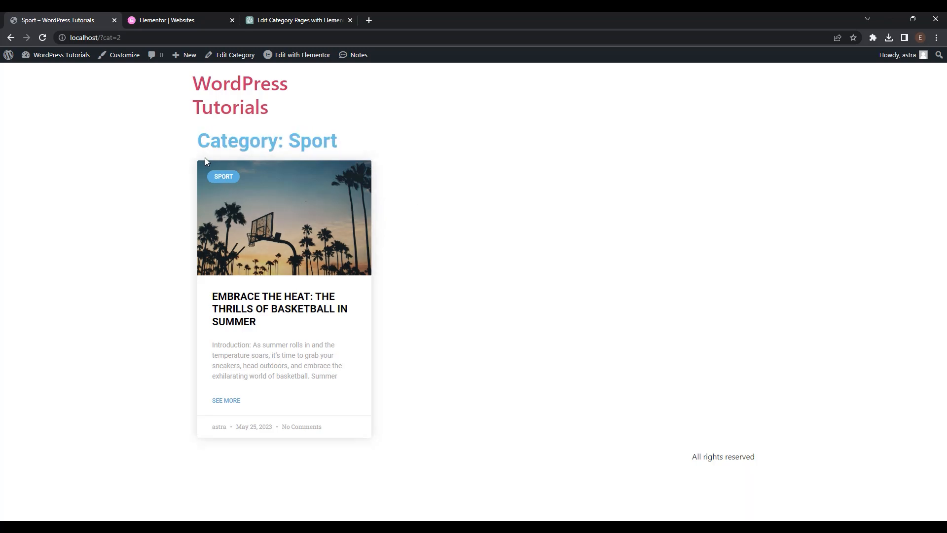